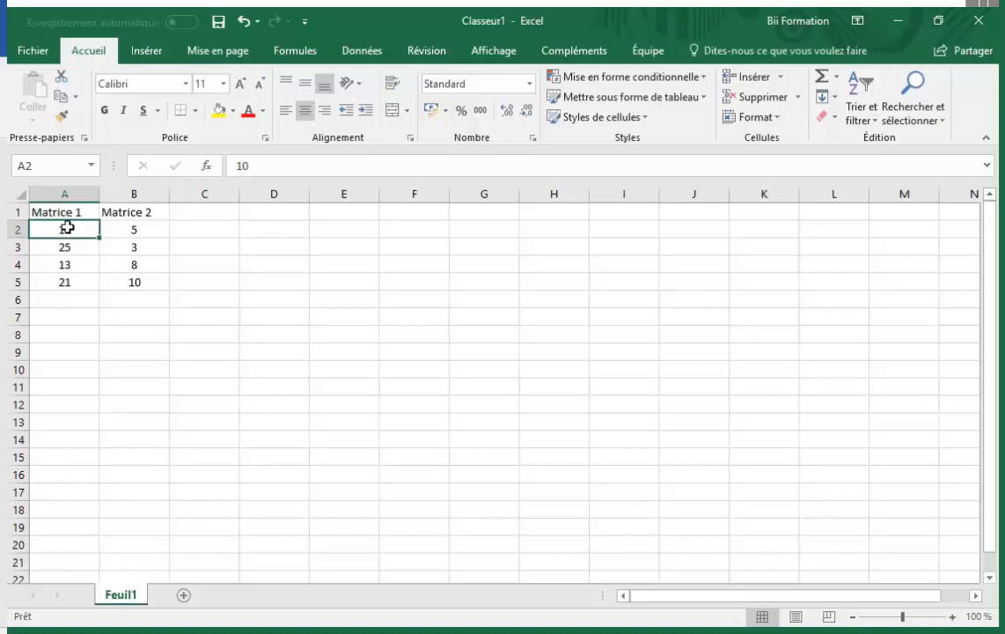
- Insert a SOMMEPROD function in cell B7 with A2:A5 as Matrice1 and B2:B5 as Matrice2
{"action": "left_click", "coordinate": [103, 227]}
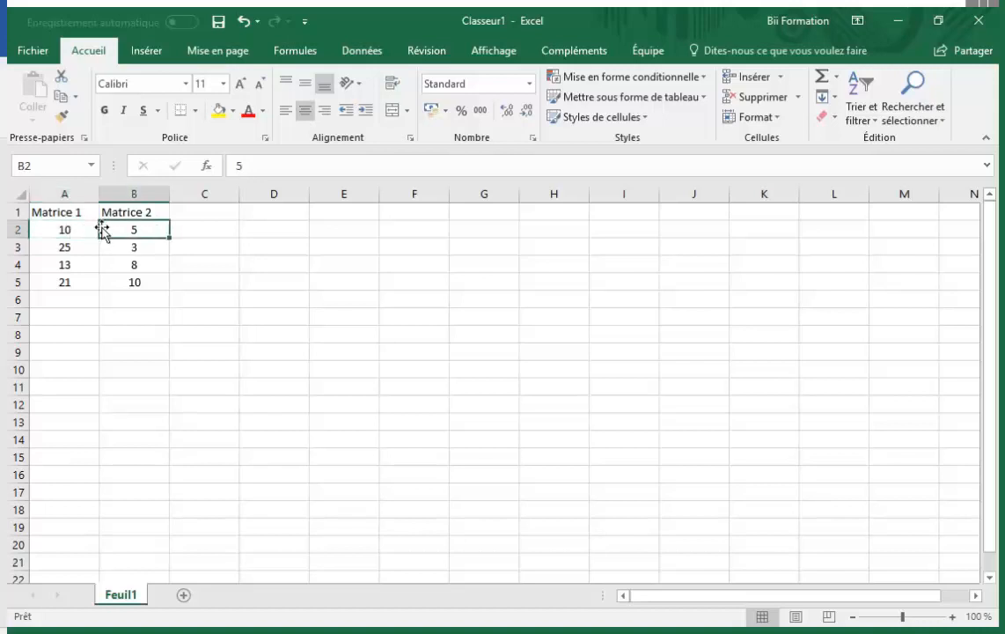
{"action": "left_click", "coordinate": [126, 316]}
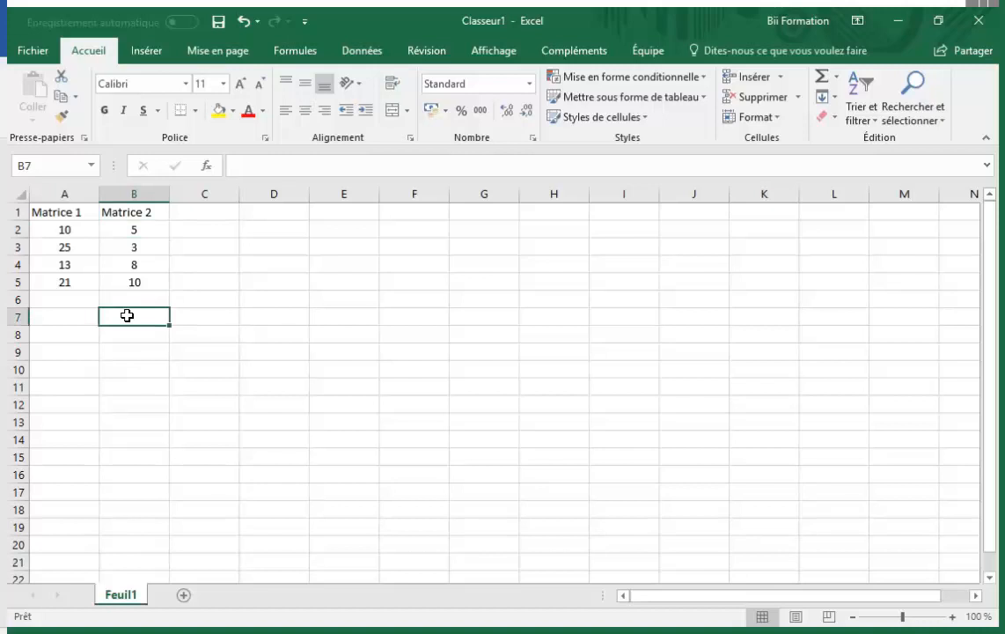
{"action": "left_click", "coordinate": [206, 168]}
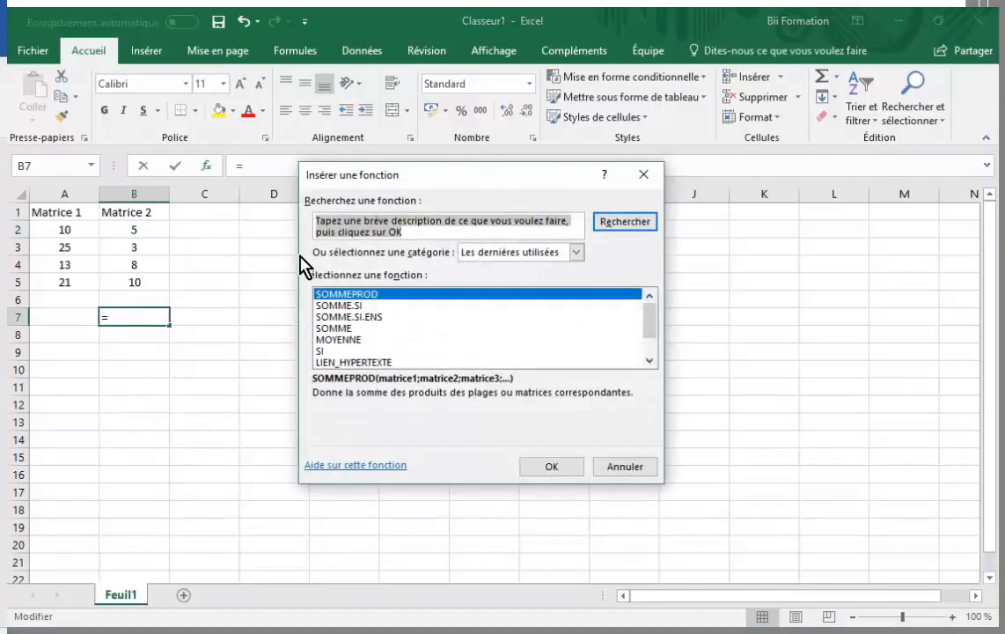
{"action": "left_click", "coordinate": [357, 293]}
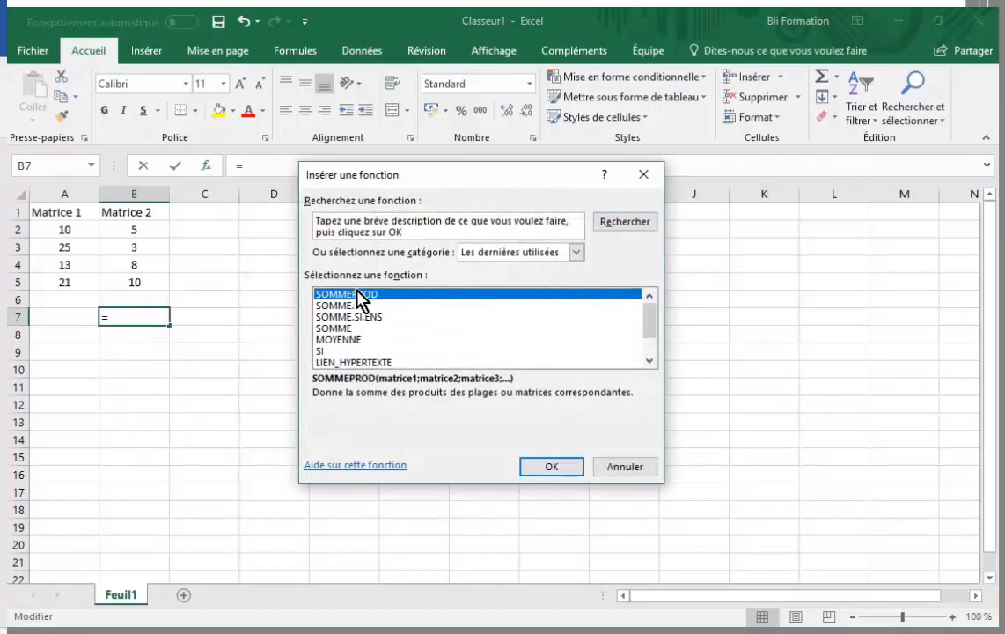
{"action": "double_click", "coordinate": [357, 293]}
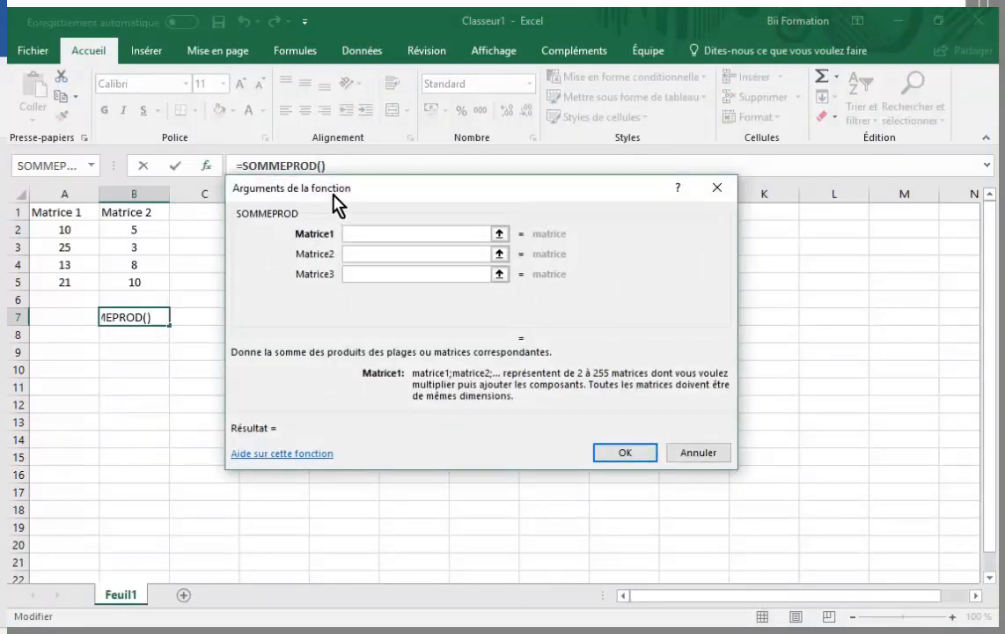
{"action": "left_click_drag", "start_coordinate": [331, 196], "coordinate": [314, 195]}
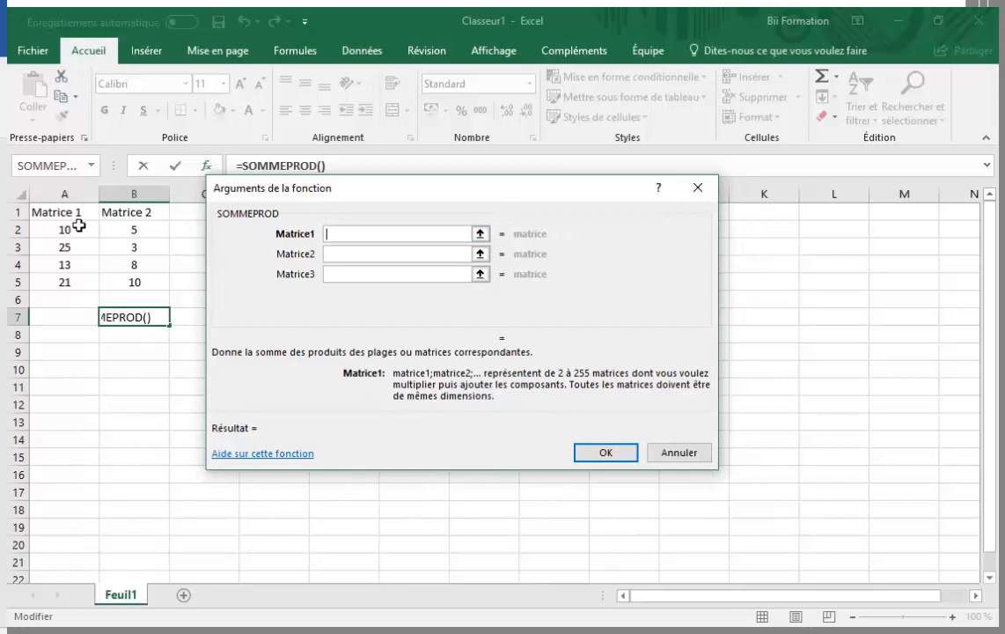
{"action": "left_click_drag", "start_coordinate": [78, 225], "coordinate": [88, 280]}
{"action": "left_click", "coordinate": [331, 254]}
{"action": "left_click_drag", "start_coordinate": [137, 231], "coordinate": [139, 282]}
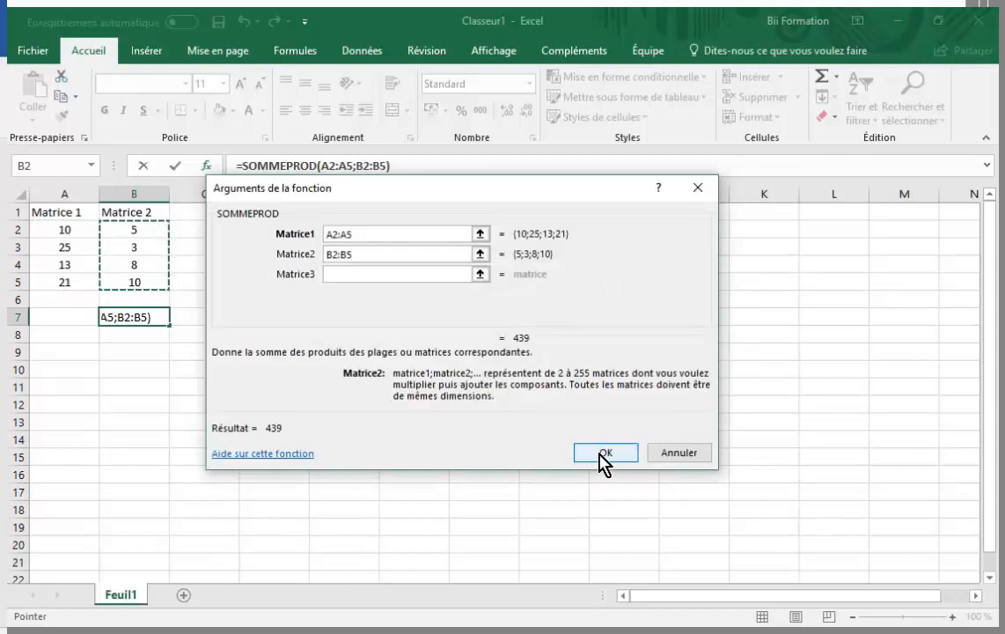
{"action": "left_click", "coordinate": [602, 452]}
- Enter the row products 50, 75, 104 and 210 in cells C2 to C5
{"action": "left_click", "coordinate": [191, 234]}
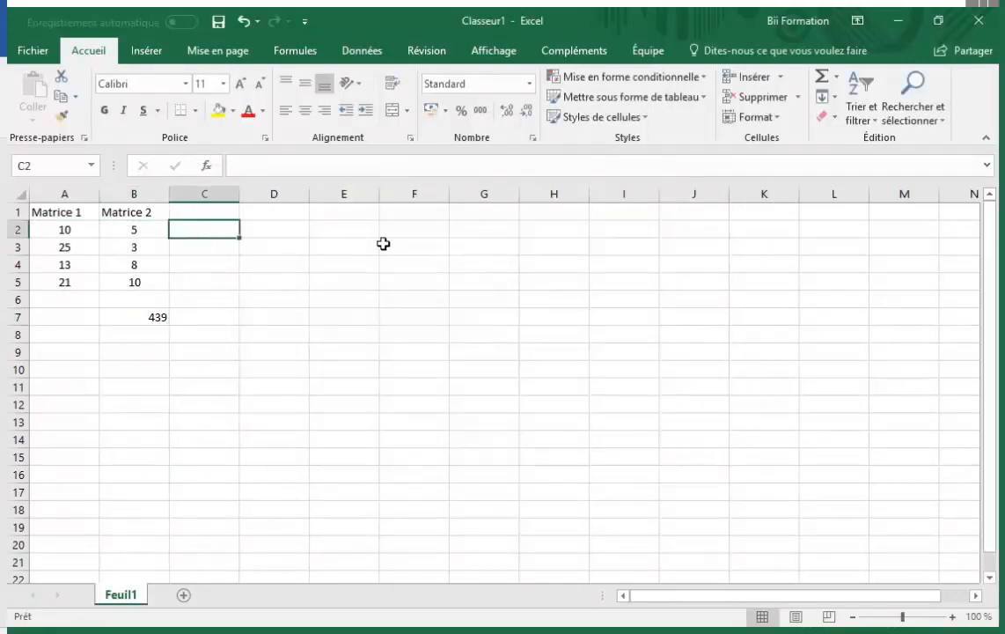
{"action": "type", "text": "50"}
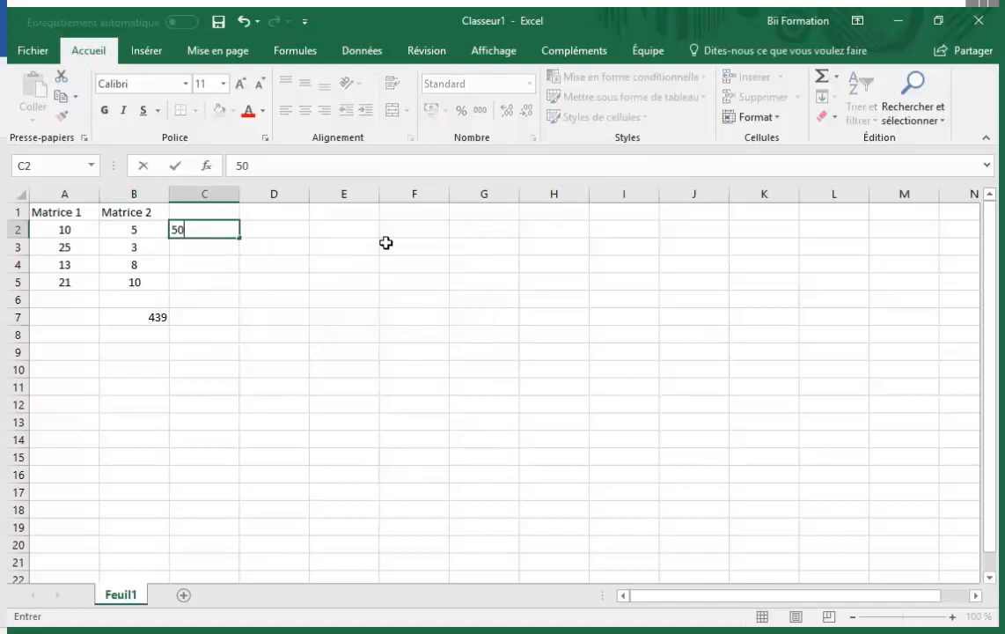
{"action": "key", "text": "Return"}
{"action": "type", "text": "7"}
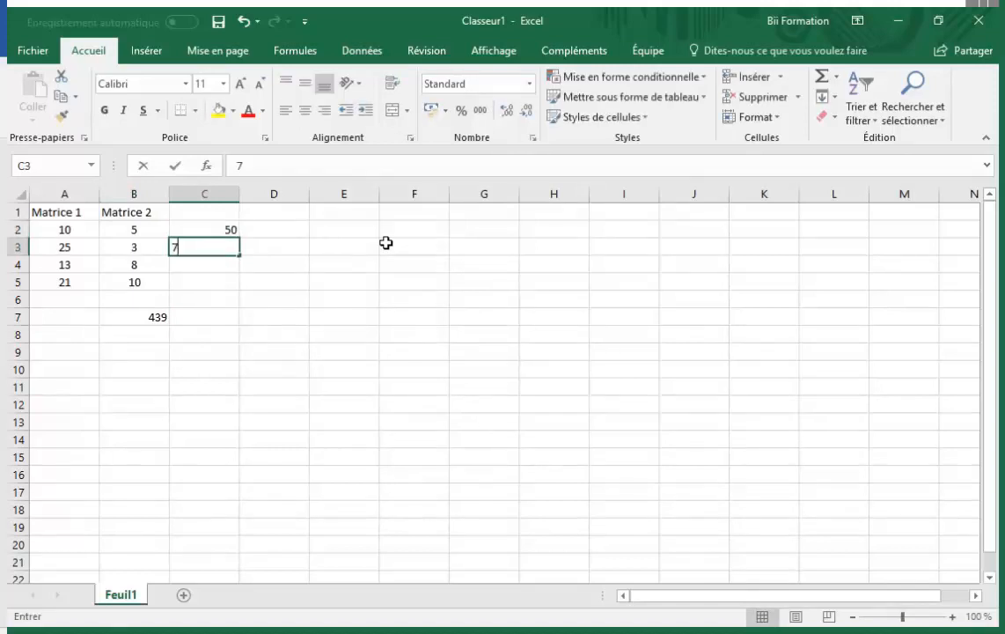
{"action": "type", "text": "5"}
{"action": "key", "text": "Return"}
{"action": "type", "text": "104"}
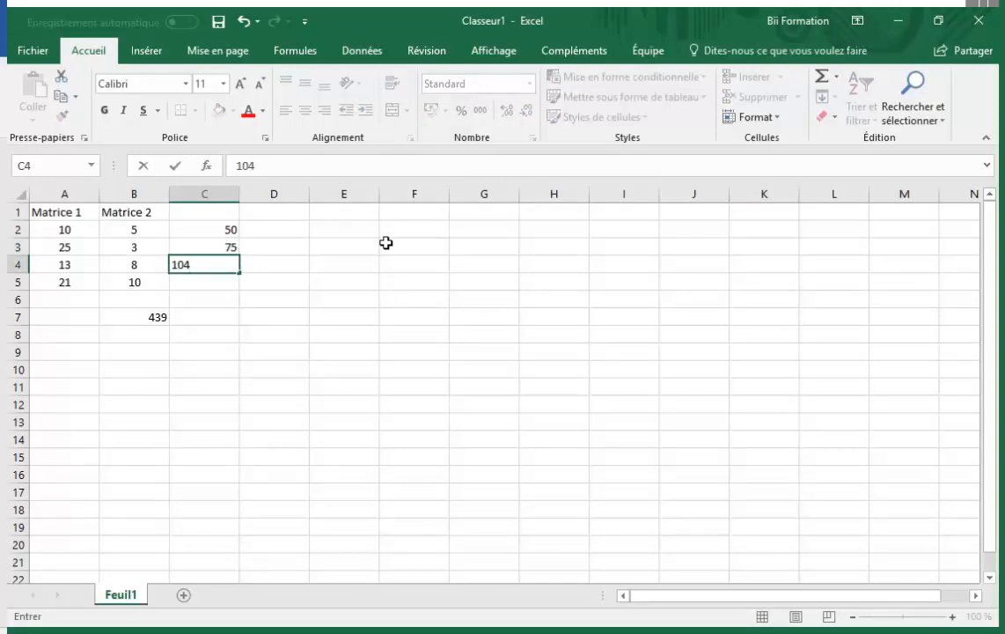
{"action": "key", "text": "Return"}
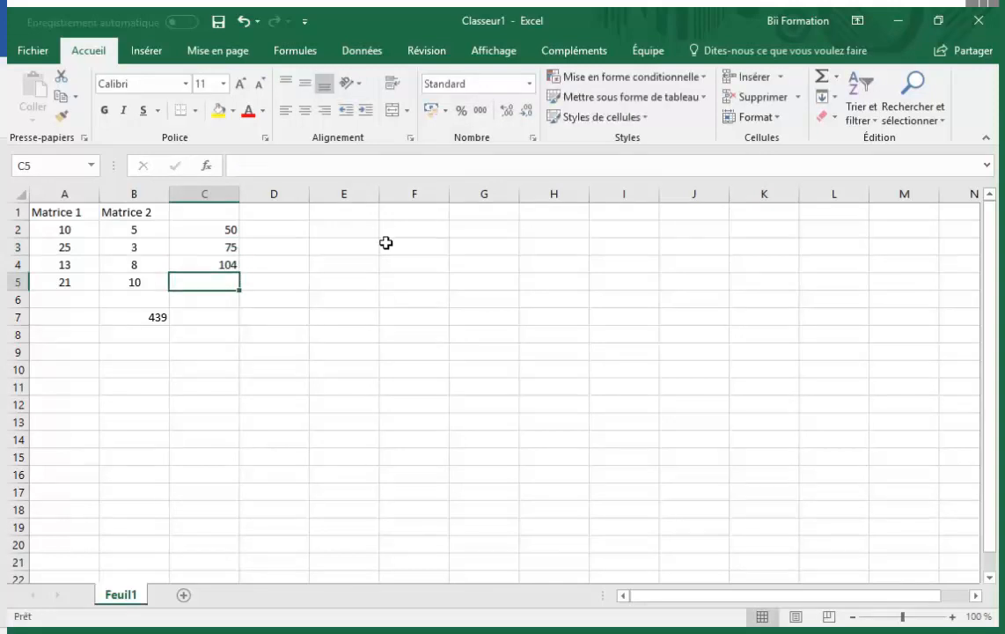
{"action": "type", "text": "210"}
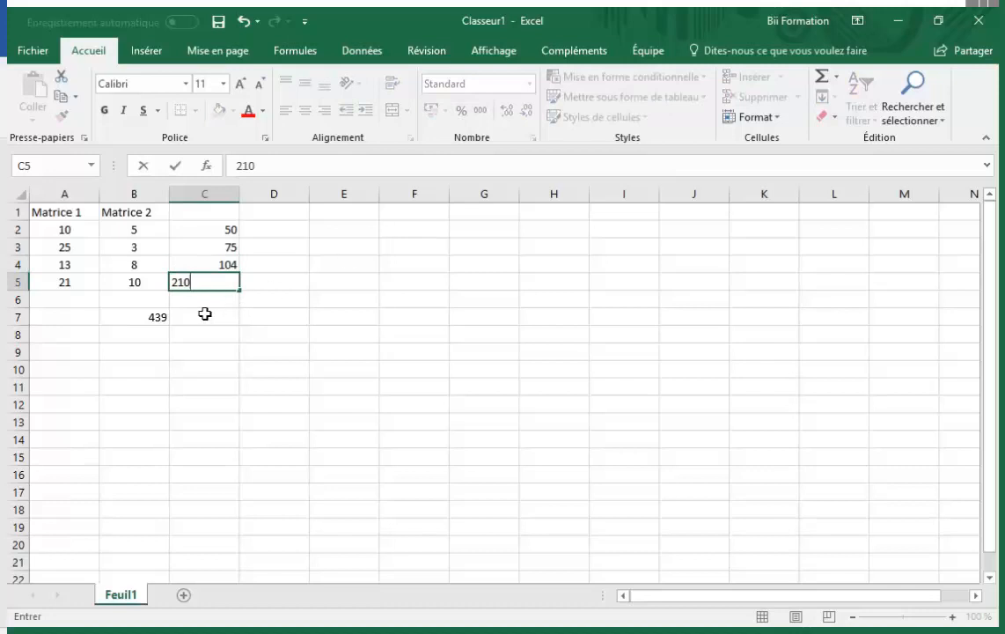
- Total the row products in cell C7 with a SOMME formula over C2:C5
{"action": "left_click", "coordinate": [207, 314]}
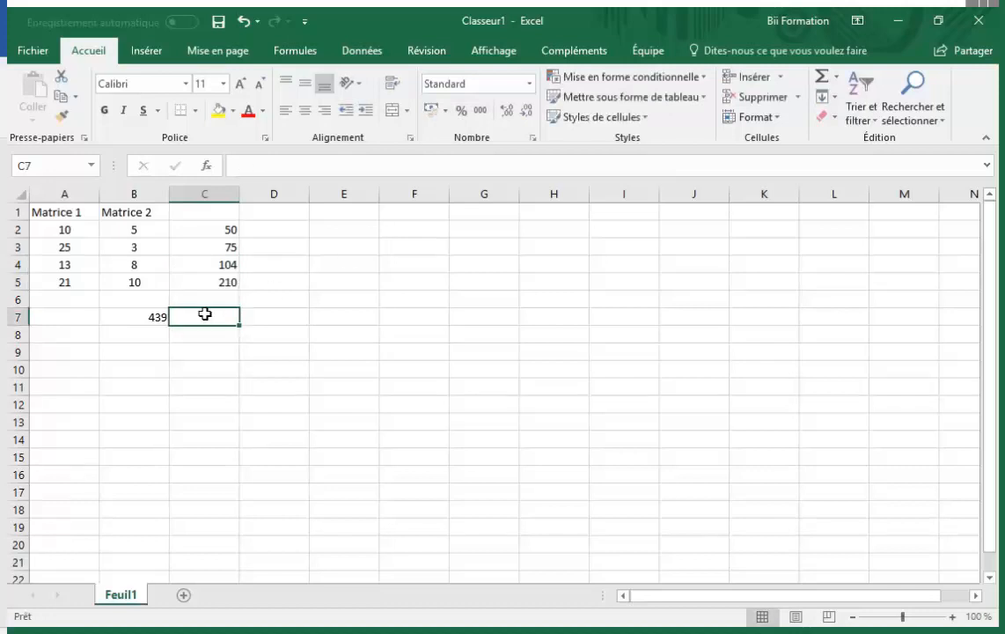
{"action": "left_click", "coordinate": [832, 79]}
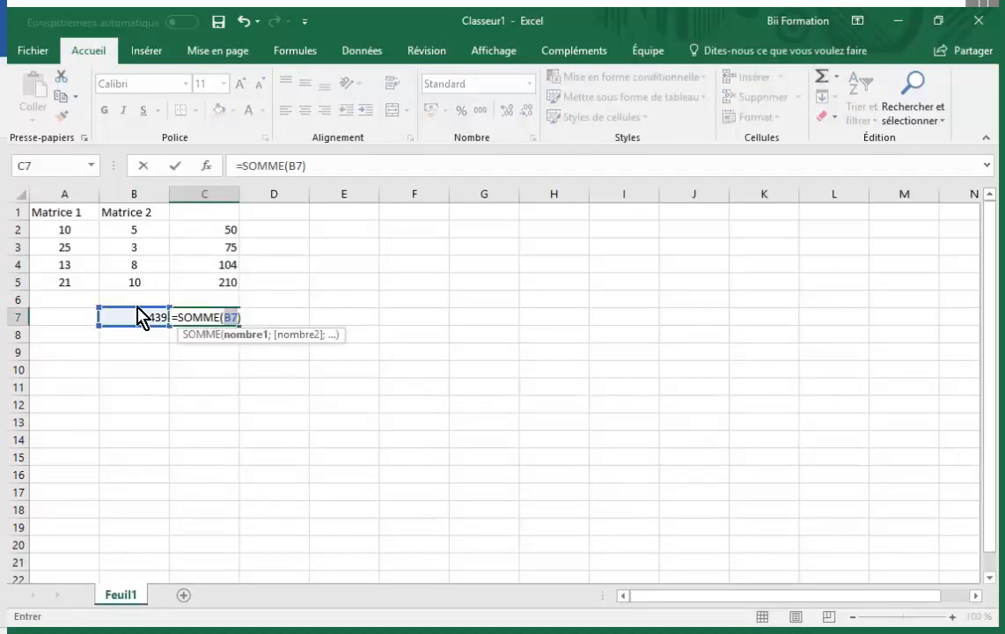
{"action": "left_click", "coordinate": [227, 246]}
{"action": "left_click", "coordinate": [222, 232]}
{"action": "left_click_drag", "start_coordinate": [239, 236], "coordinate": [242, 291]}
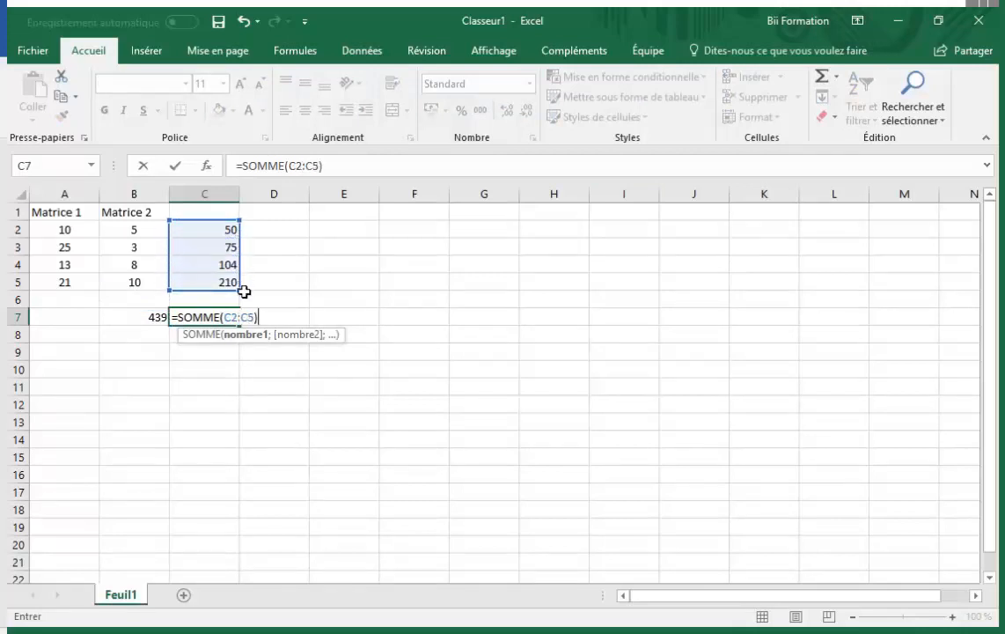
{"action": "key", "text": "Return"}
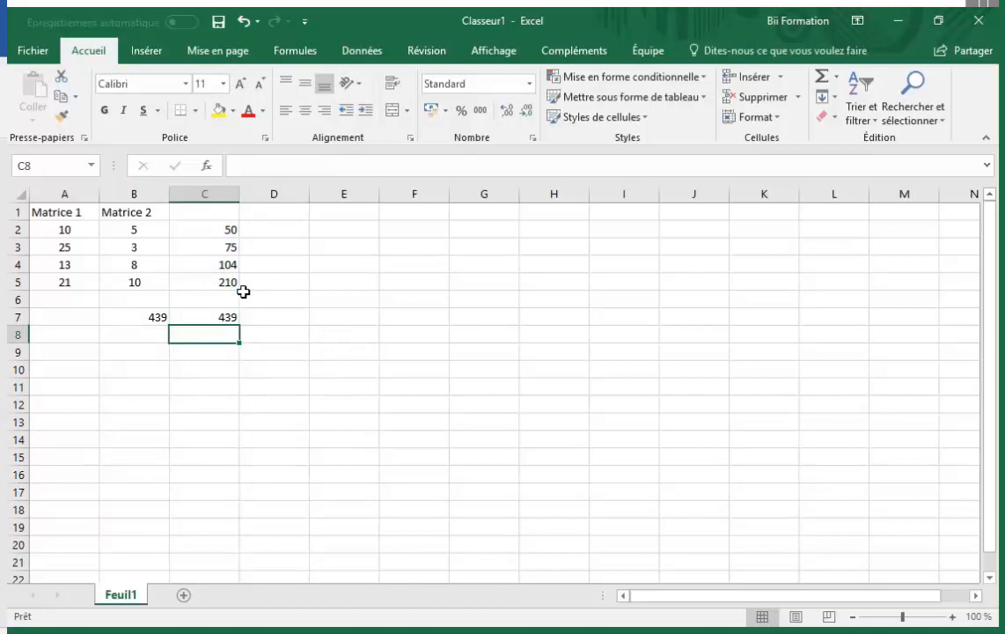
- Extend the first matrix range of the SOMMEPROD formula in cell B7 to A2:A6
{"action": "left_click", "coordinate": [127, 317]}
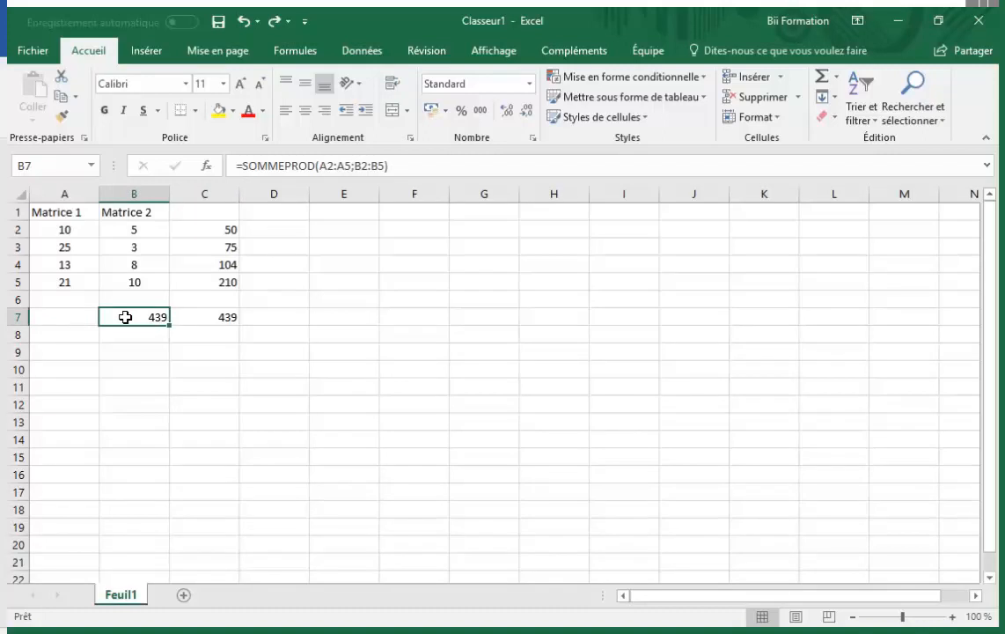
{"action": "double_click", "coordinate": [126, 317]}
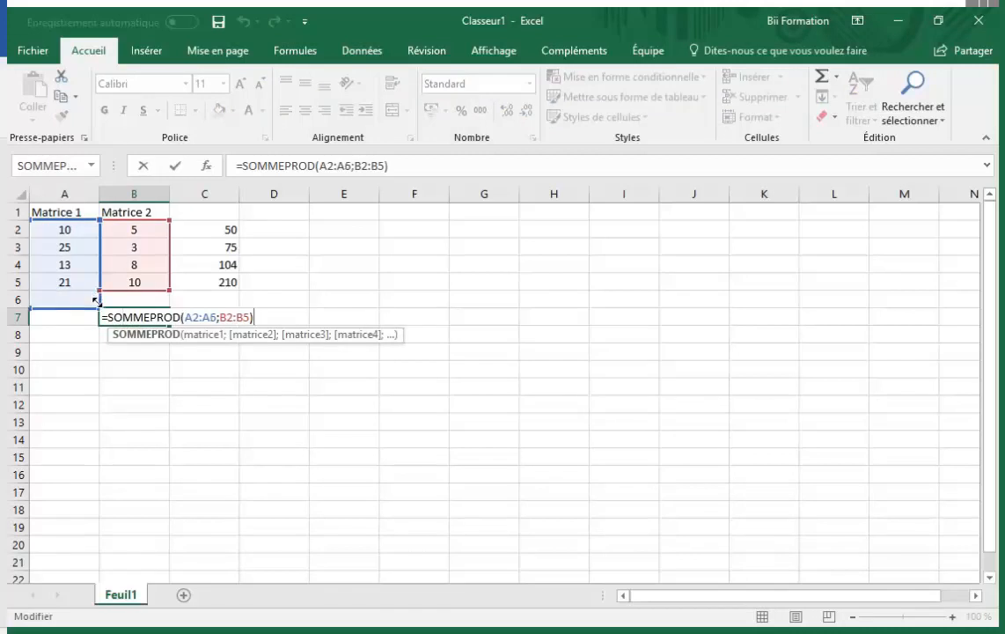
{"action": "left_click_drag", "start_coordinate": [97, 298], "coordinate": [97, 304]}
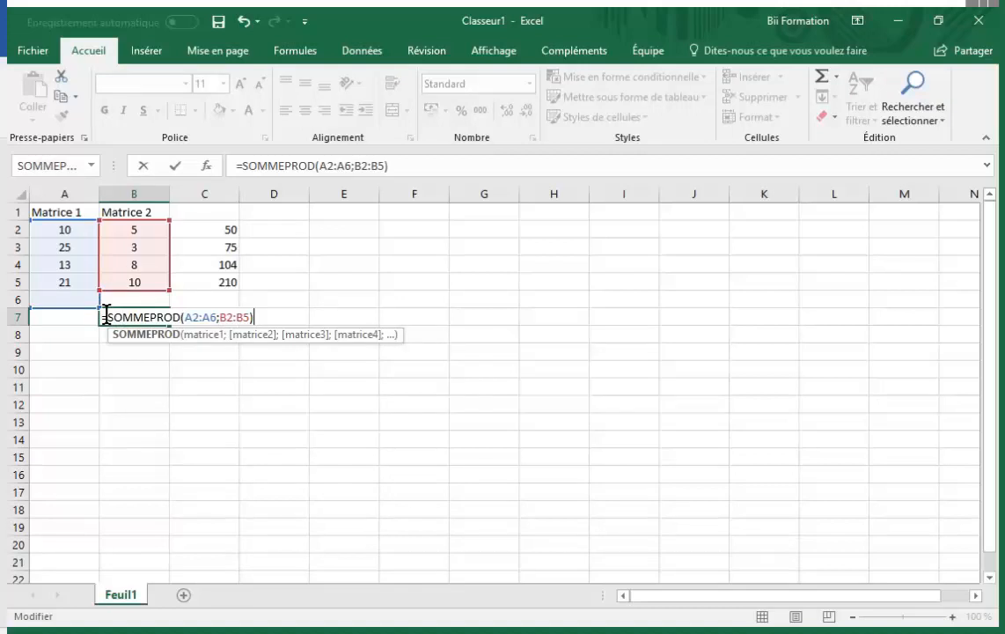
{"action": "key", "text": "Return"}
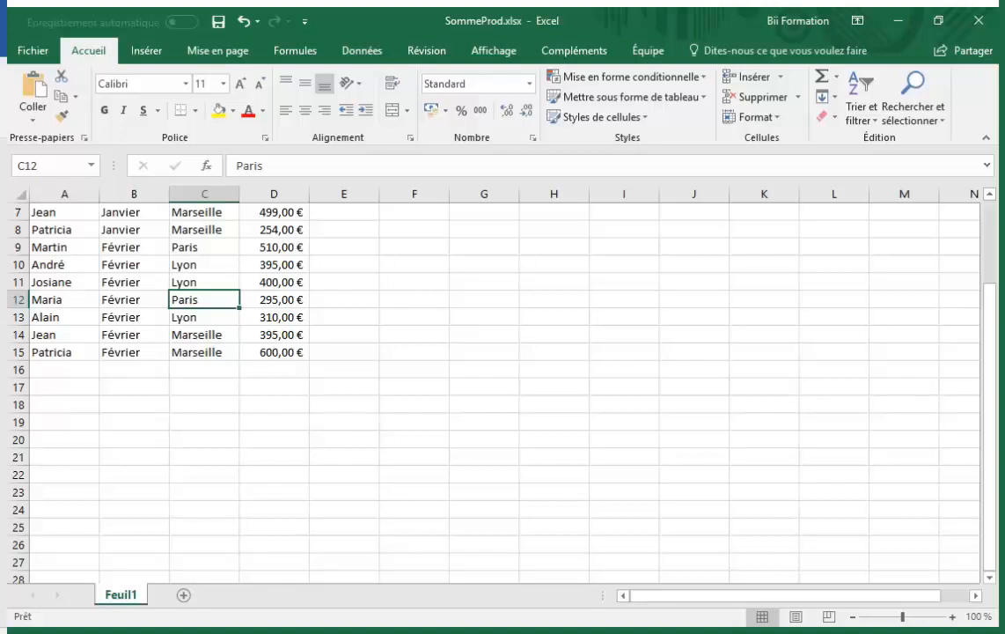
- Enter the formula =sommeprod((C2:C15="paris")*D2:D15) in cell D17 below the Montant column of SommeProd.xlsx
{"action": "scroll", "coordinate": [367, 412], "scroll_direction": "up", "scroll_amount": 2}
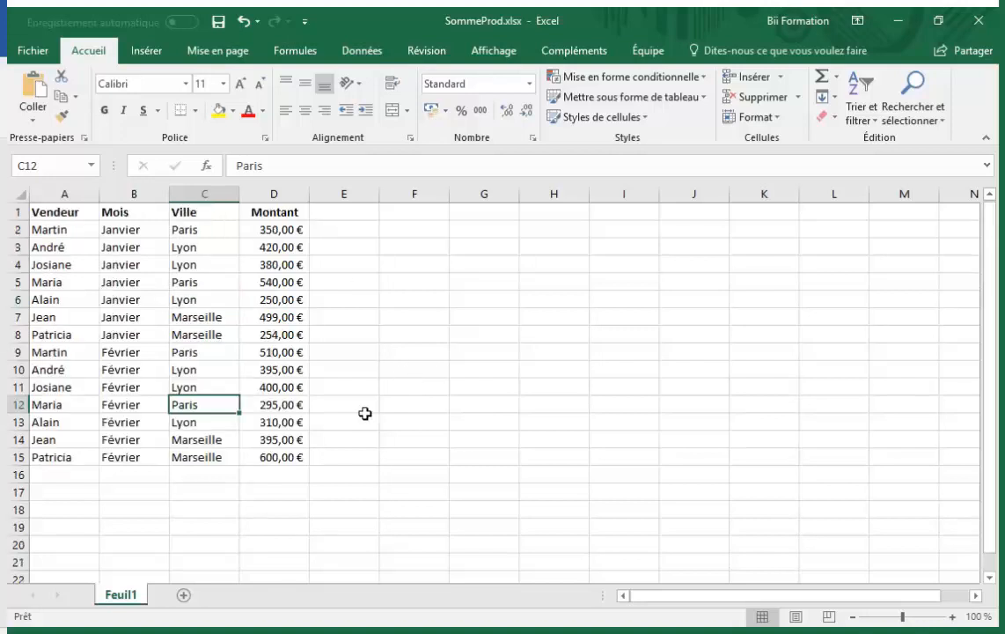
{"action": "left_click", "coordinate": [271, 493]}
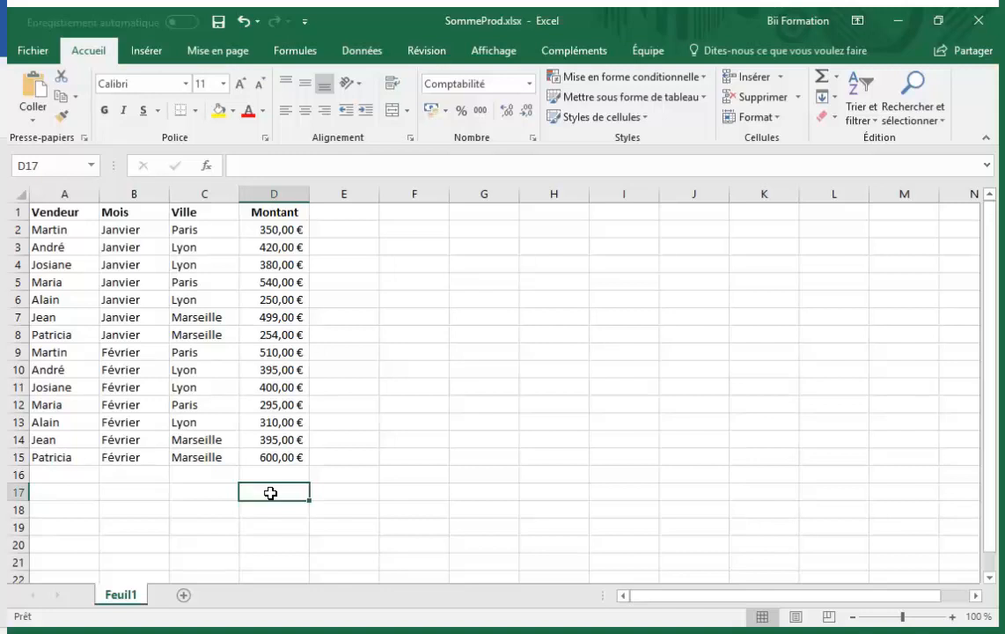
{"action": "type", "text": "=s"}
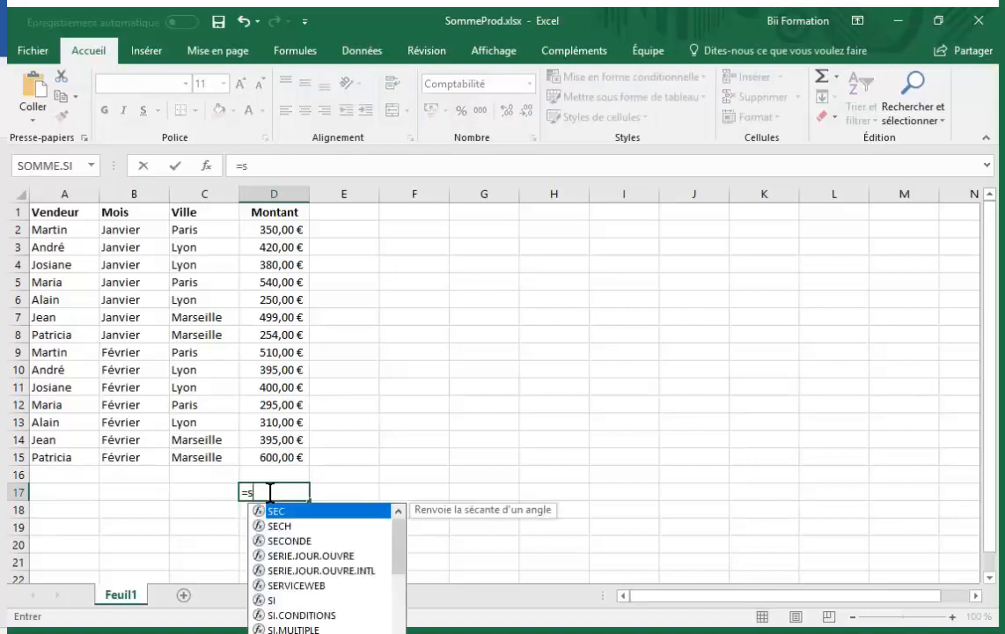
{"action": "type", "text": "ommepr"}
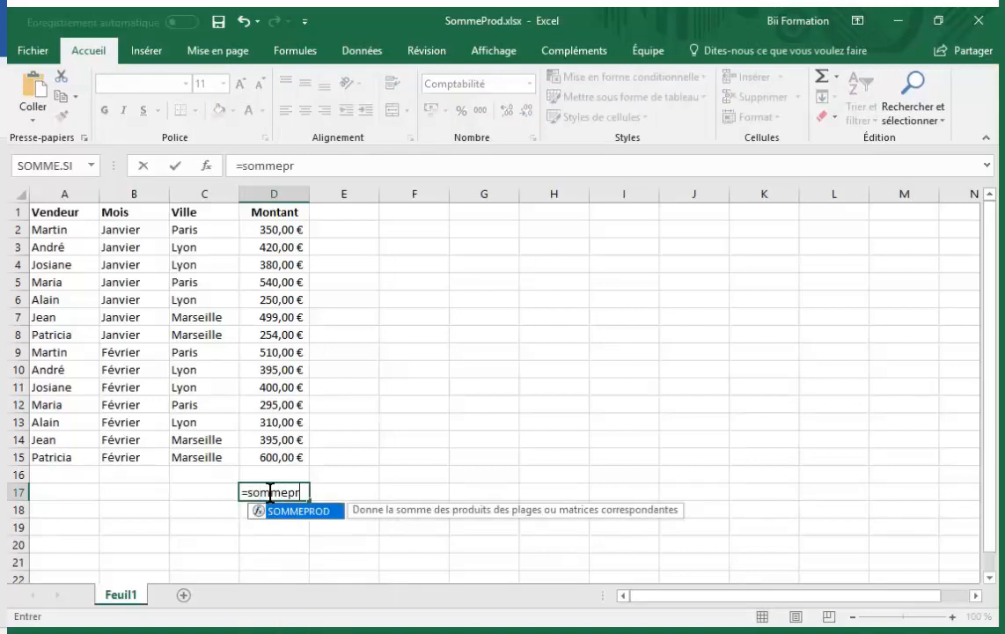
{"action": "type", "text": "od(("}
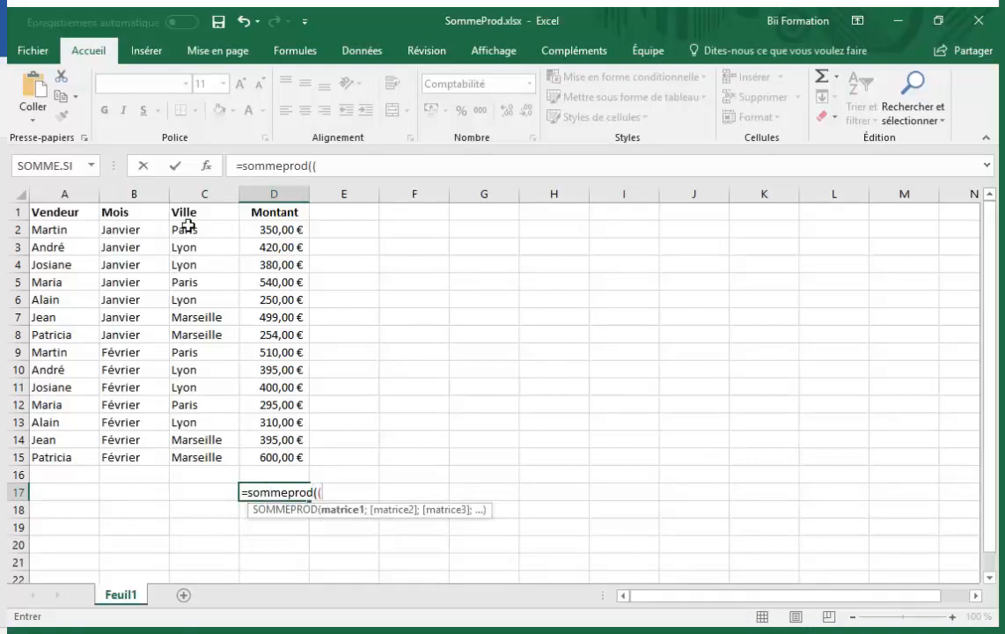
{"action": "left_click_drag", "start_coordinate": [191, 235], "coordinate": [211, 452]}
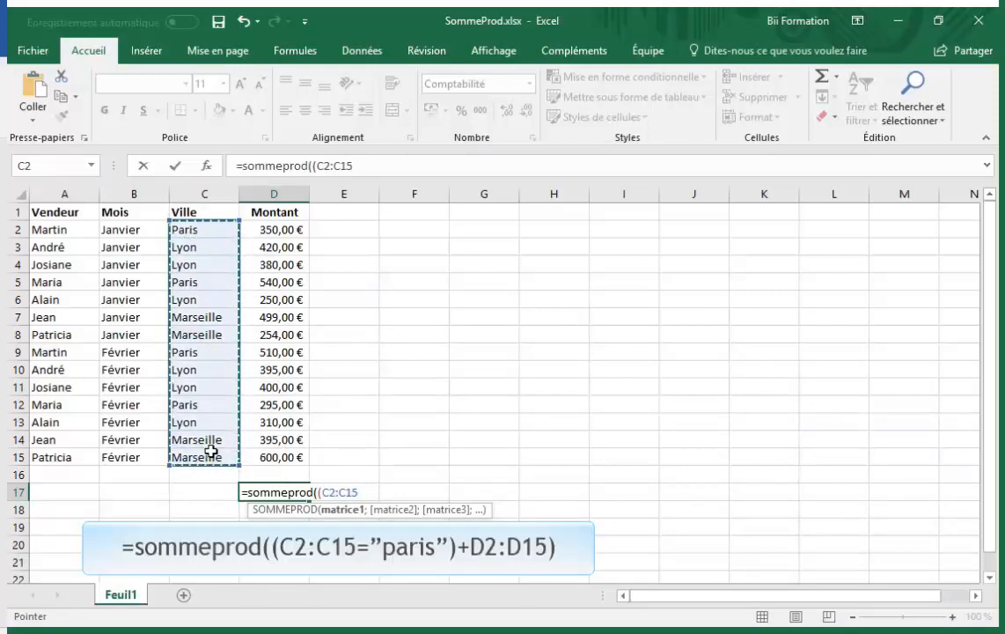
{"action": "type", "text": "="}
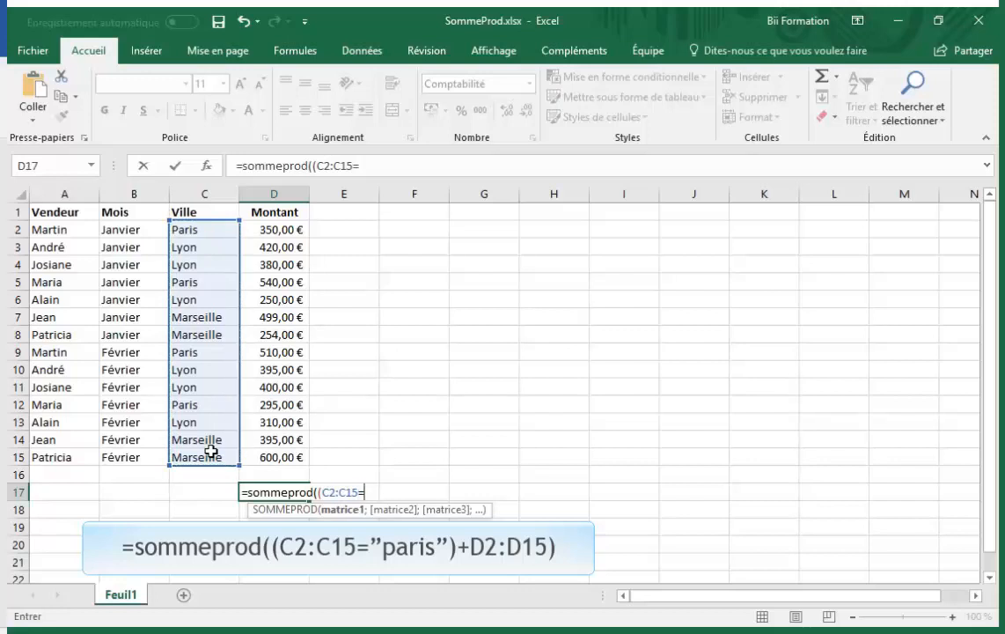
{"action": "type", "text": "\"paris\")"}
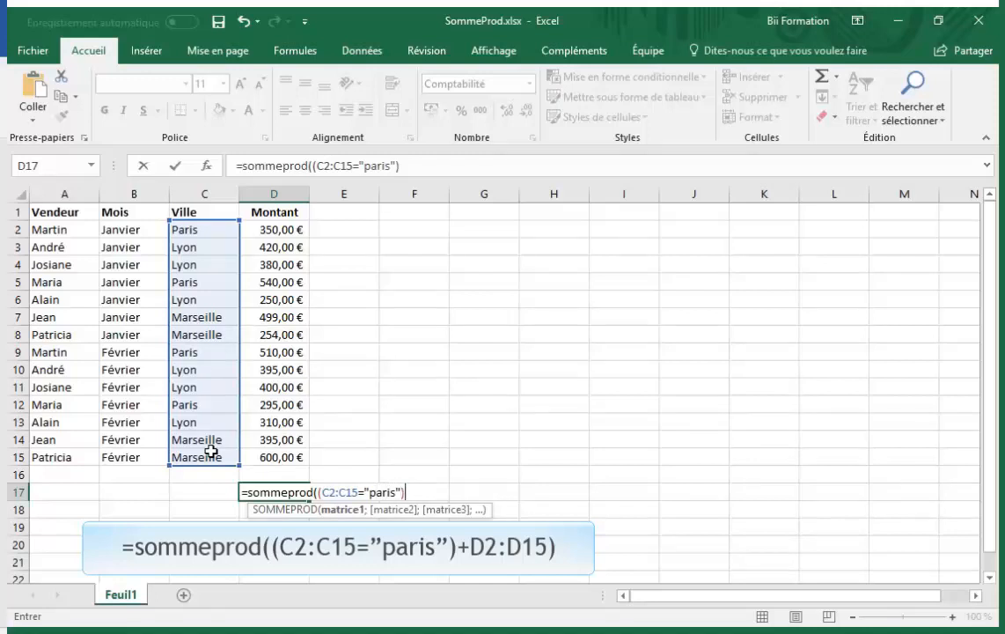
{"action": "type", "text": "*"}
{"action": "left_click_drag", "start_coordinate": [274, 230], "coordinate": [297, 464]}
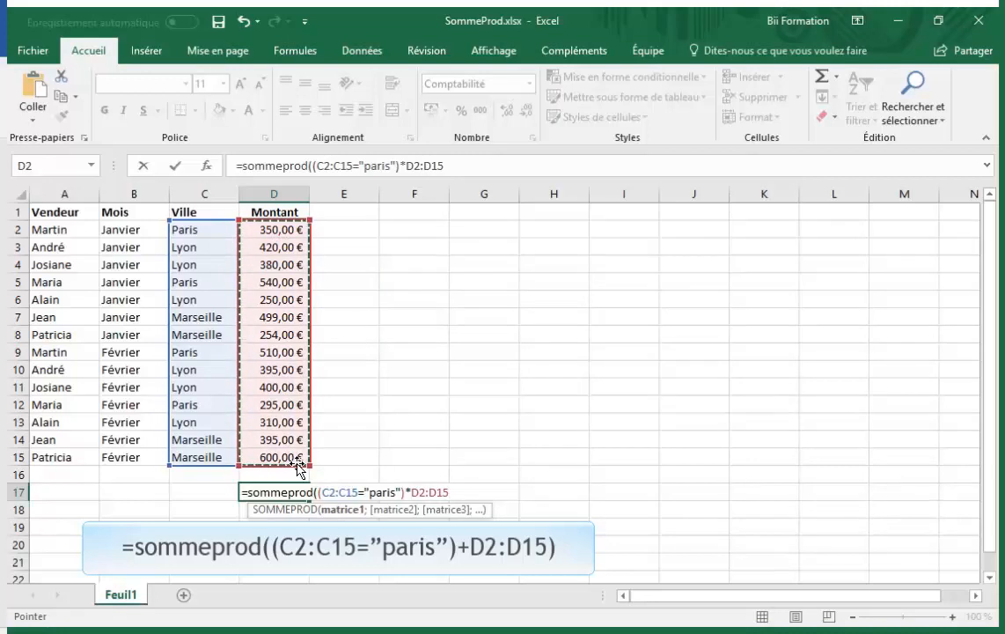
{"action": "type", "text": ")"}
{"action": "key", "text": "Return"}
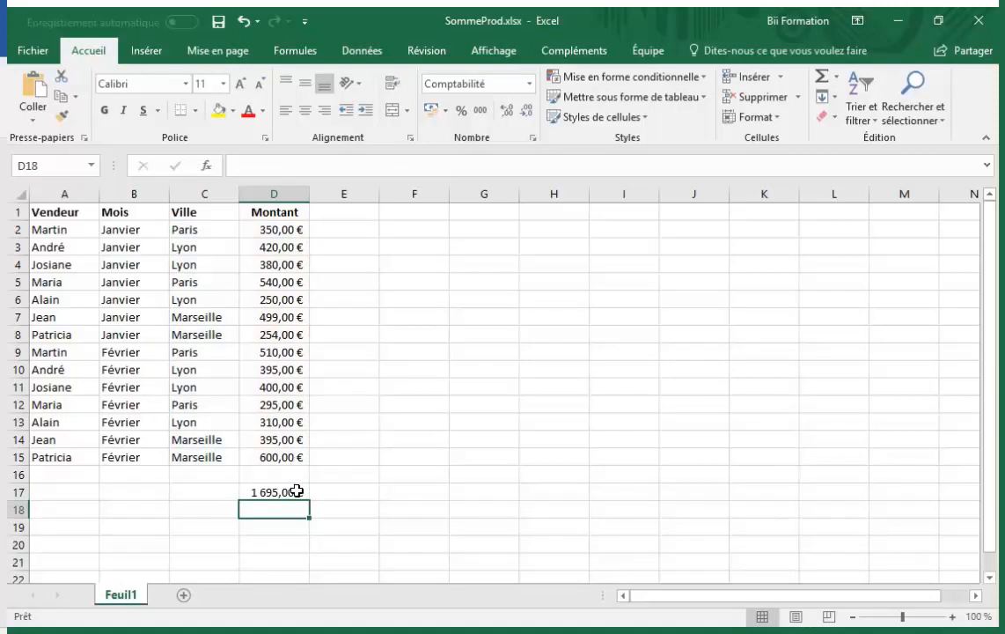
- Enter a SOMME.SI formula in cell D18 with range C2:C15, criterion "paris" and sum range D2:D15
{"action": "type", "text": "="}
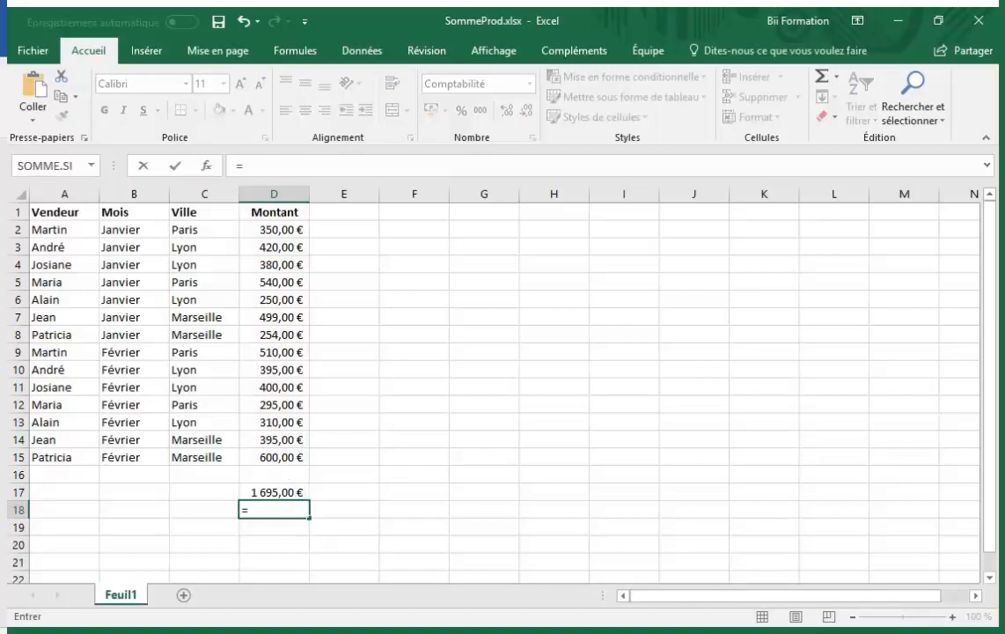
{"action": "left_click", "coordinate": [51, 164]}
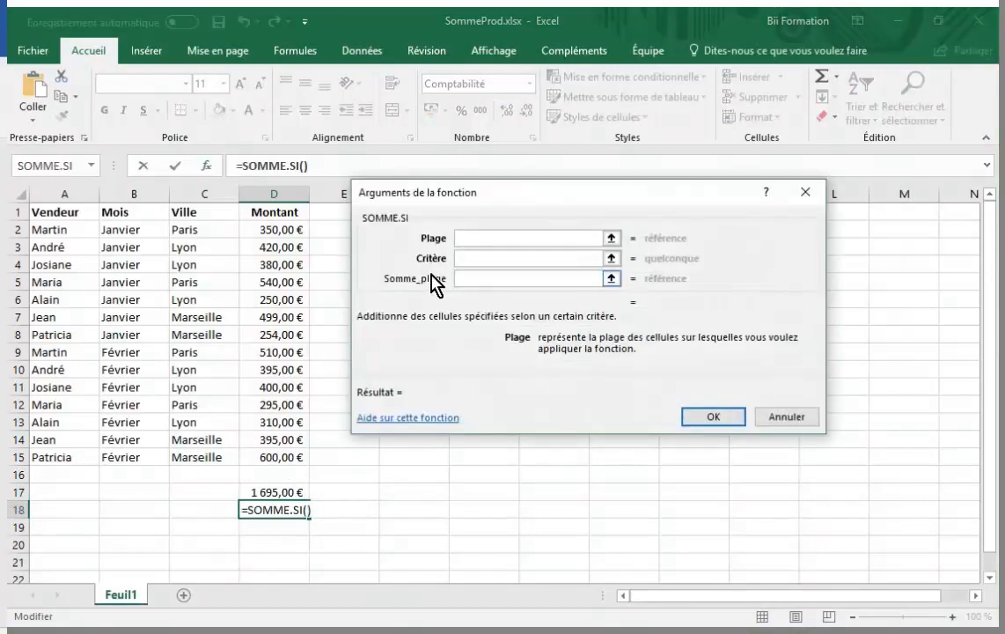
{"action": "left_click_drag", "start_coordinate": [183, 227], "coordinate": [190, 457]}
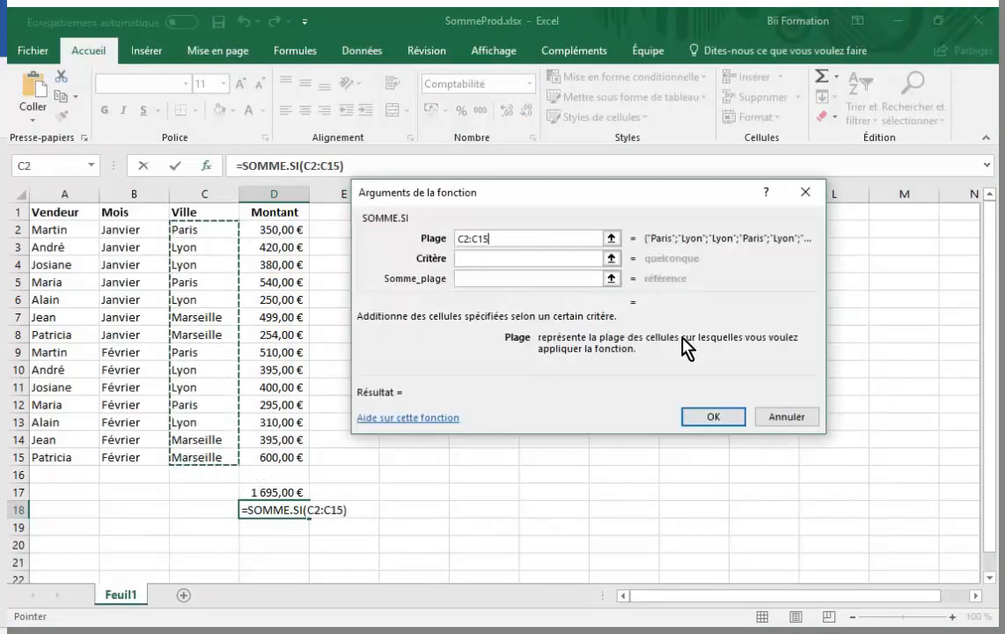
{"action": "left_click", "coordinate": [491, 257]}
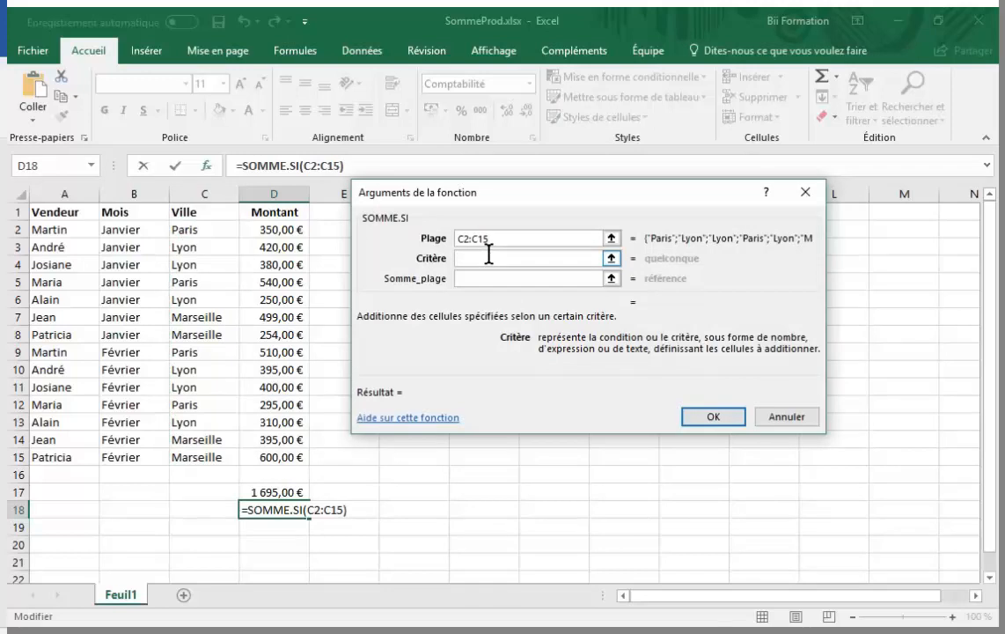
{"action": "type", "text": "paris"}
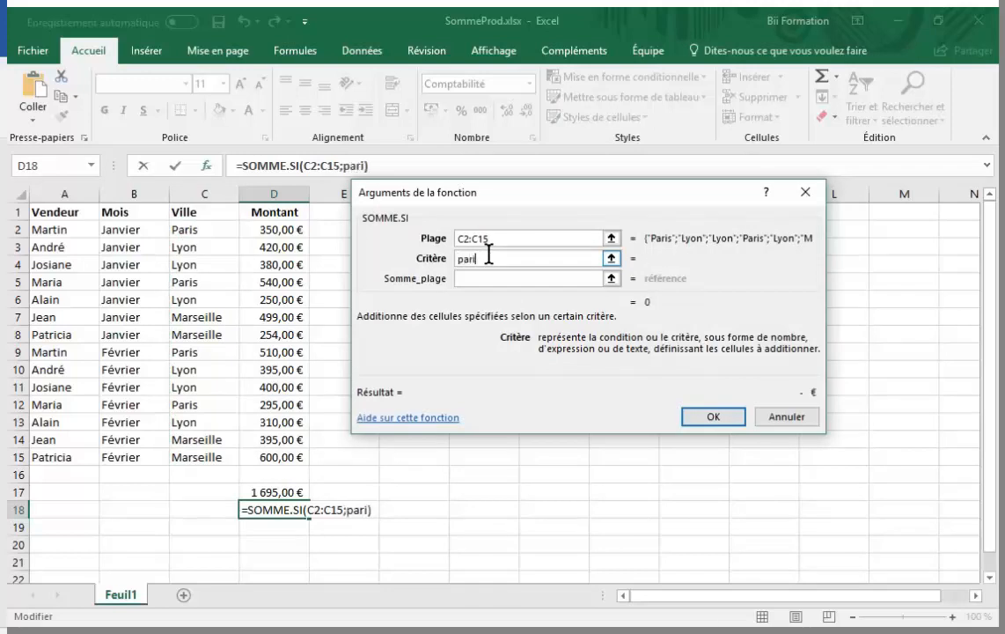
{"action": "left_click", "coordinate": [472, 279]}
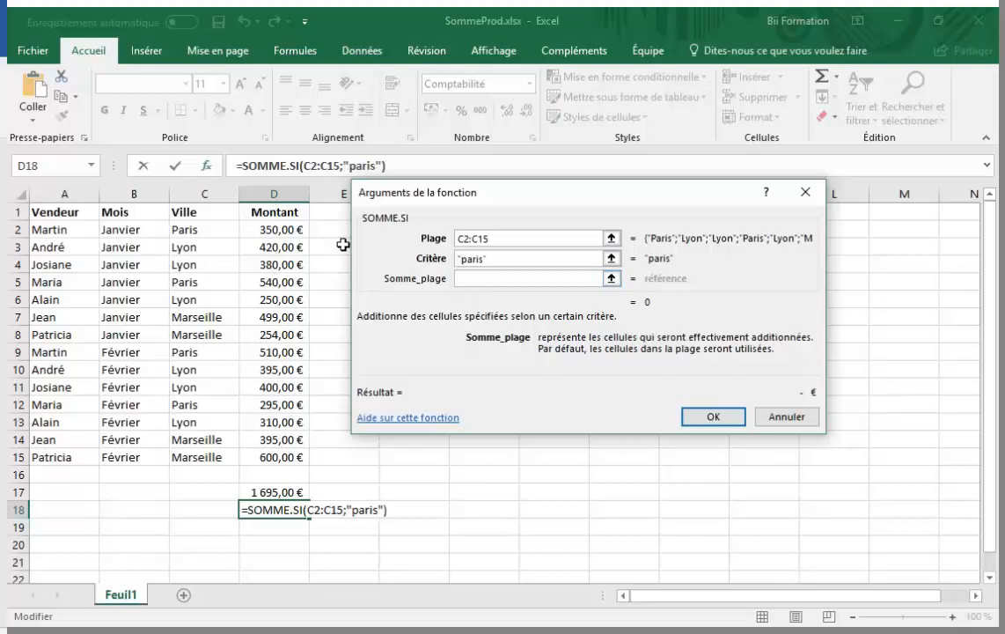
{"action": "left_click_drag", "start_coordinate": [268, 229], "coordinate": [263, 454]}
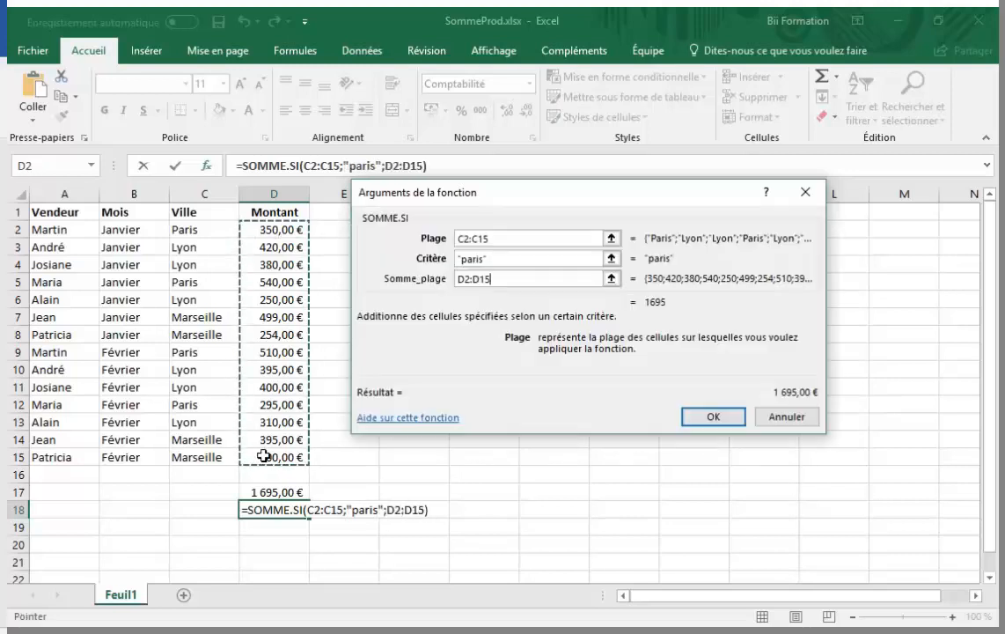
{"action": "key", "text": "Return"}
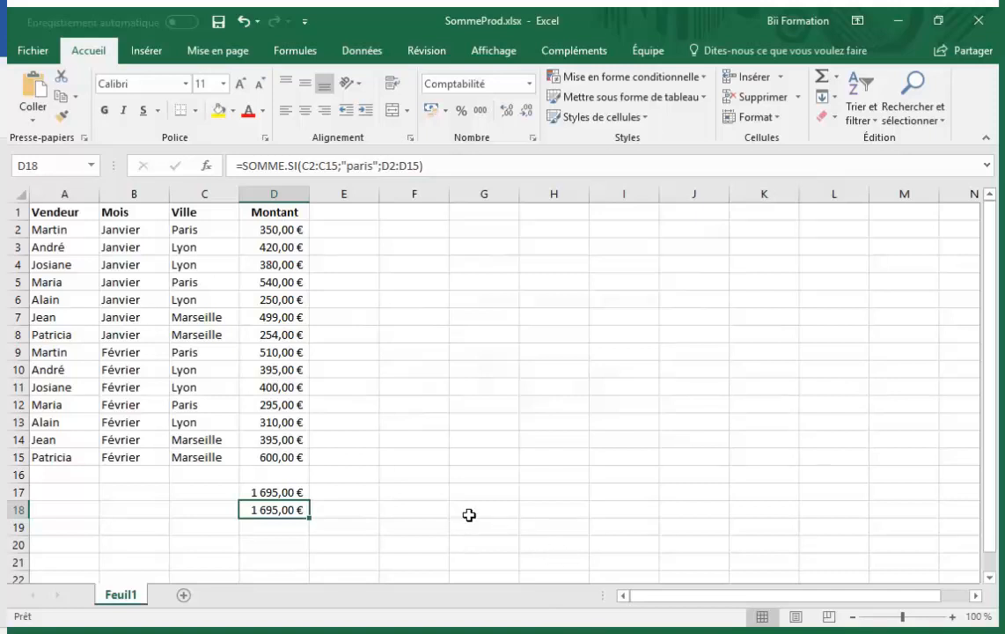
- Undo the SOMME.SI formula in D18 and the SOMMEPROD formula in D17
{"action": "key", "text": "ctrl+z"}
{"action": "key", "text": "ctrl+z"}
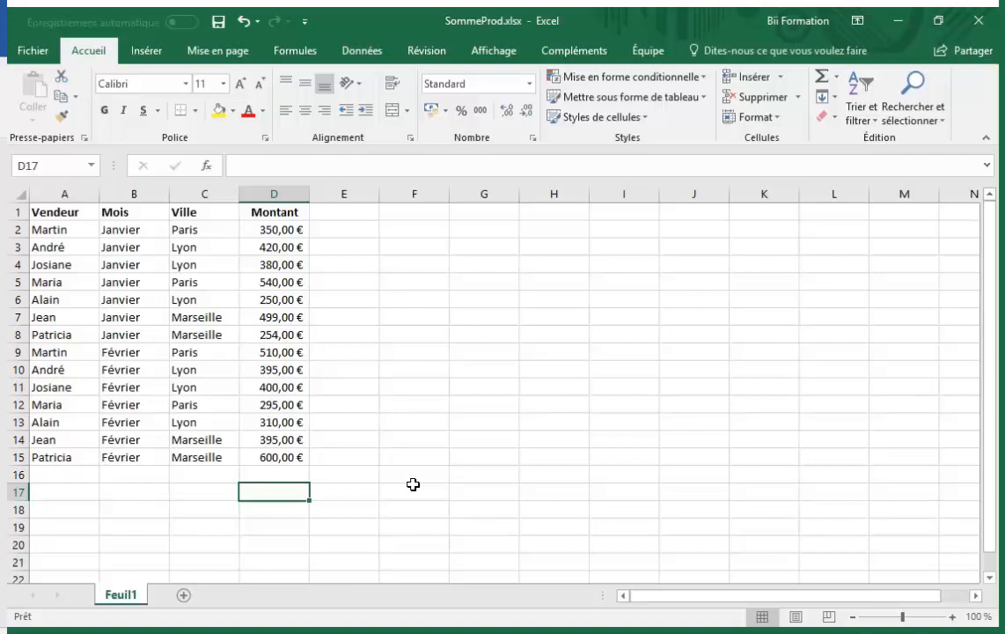
- Enter the formula =sommeprod((C2:C15="paris")*(D2:D15>=400)) in cell D17
{"action": "type", "text": "="}
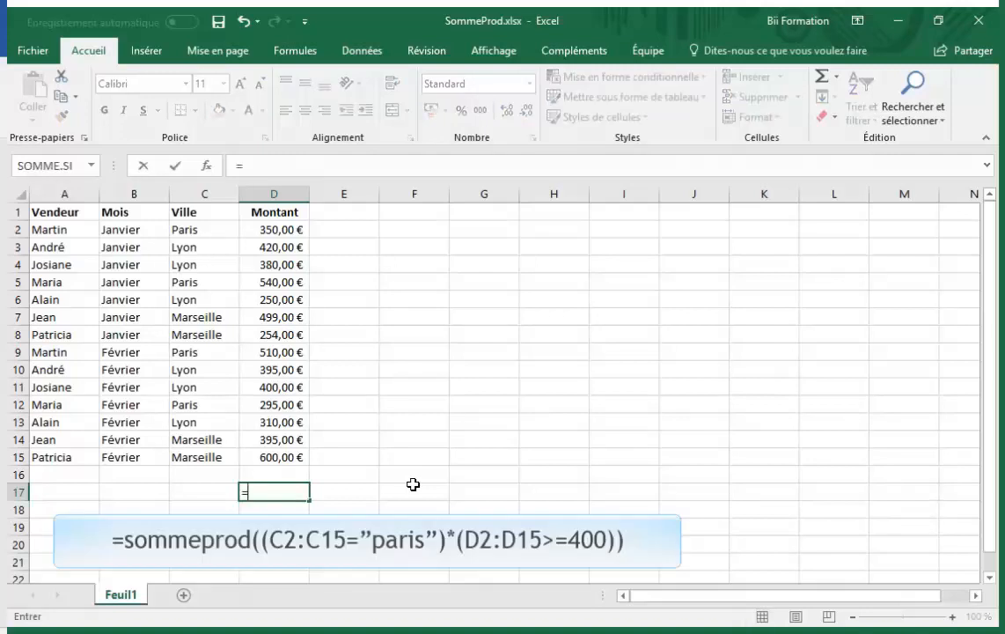
{"action": "type", "text": "sommeprod"}
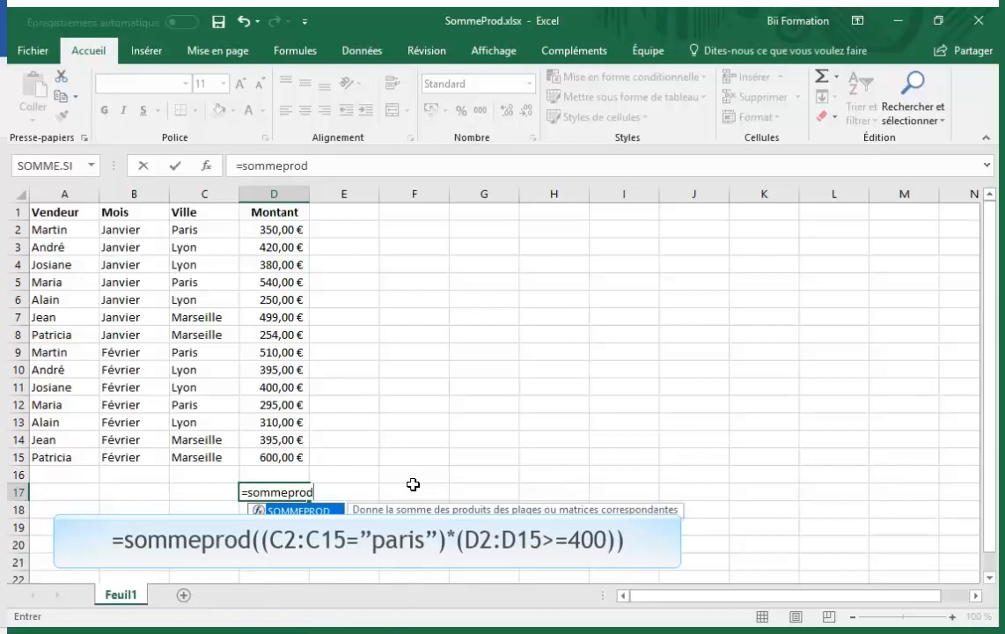
{"action": "type", "text": "(("}
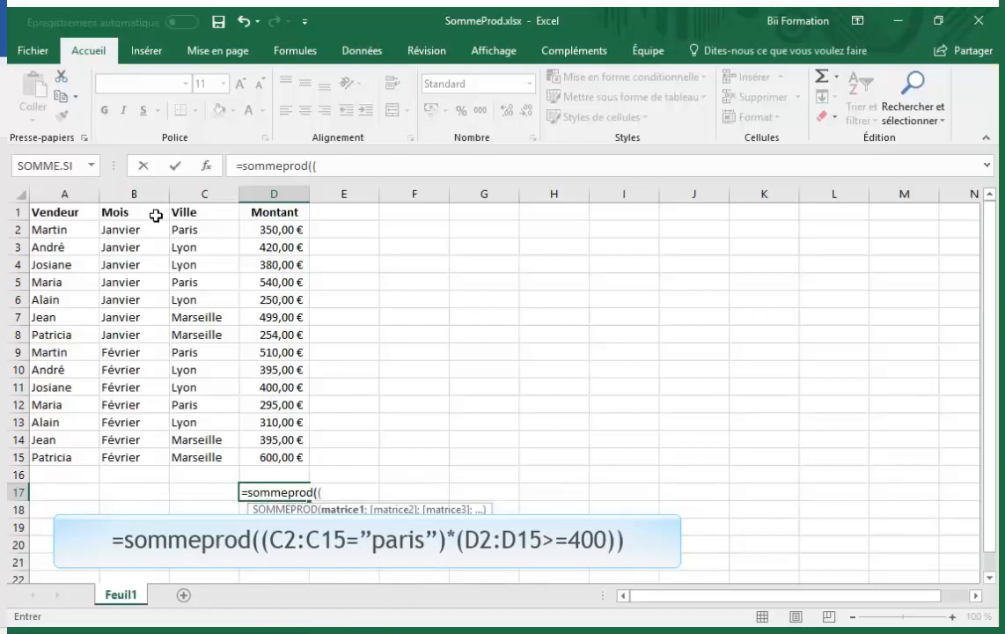
{"action": "left_click_drag", "start_coordinate": [177, 231], "coordinate": [179, 458]}
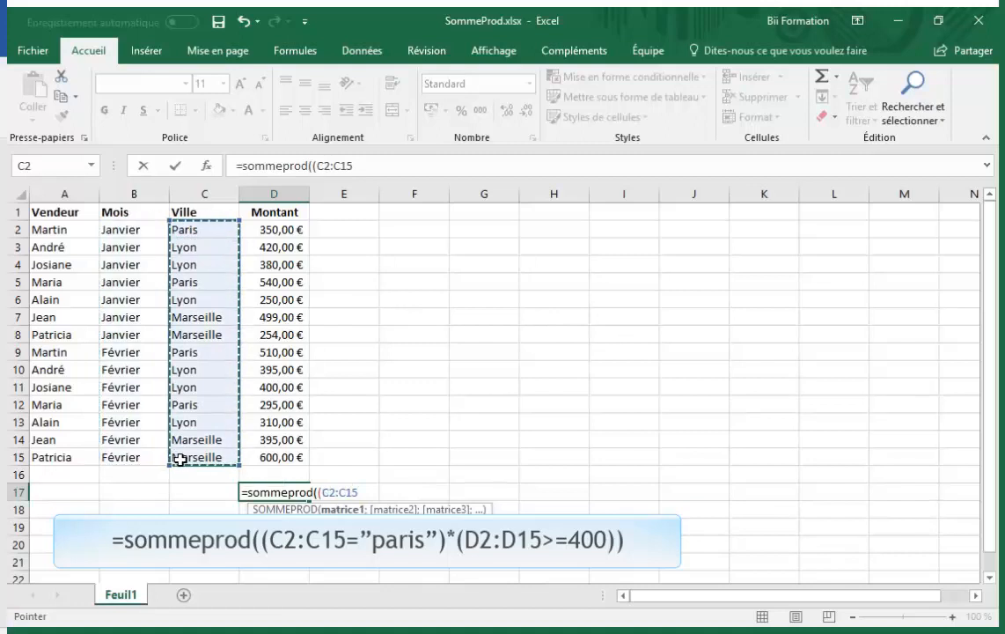
{"action": "type", "text": "=\"paris\""}
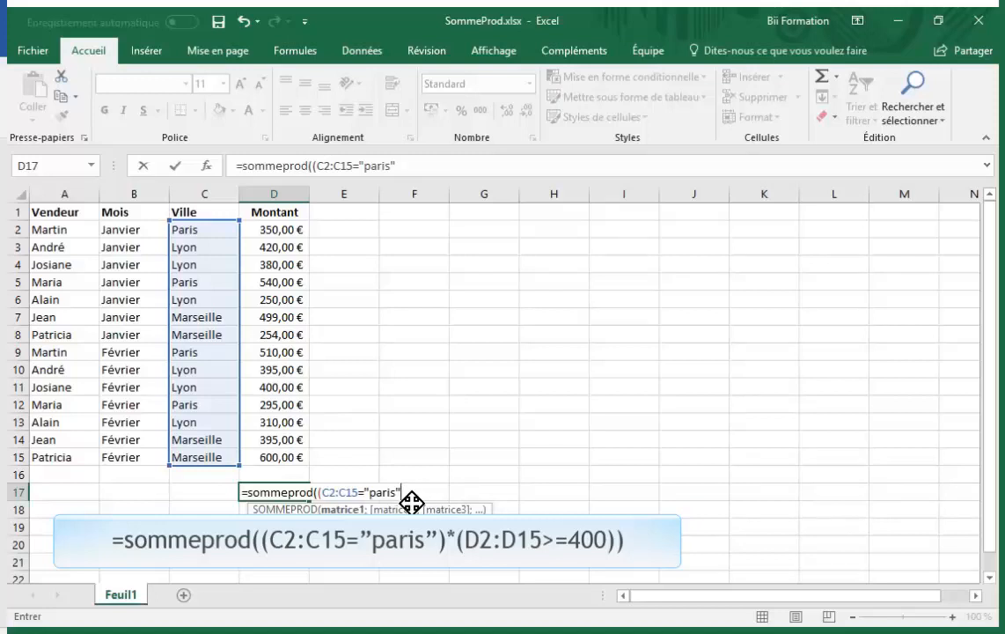
{"action": "type", "text": ")*("}
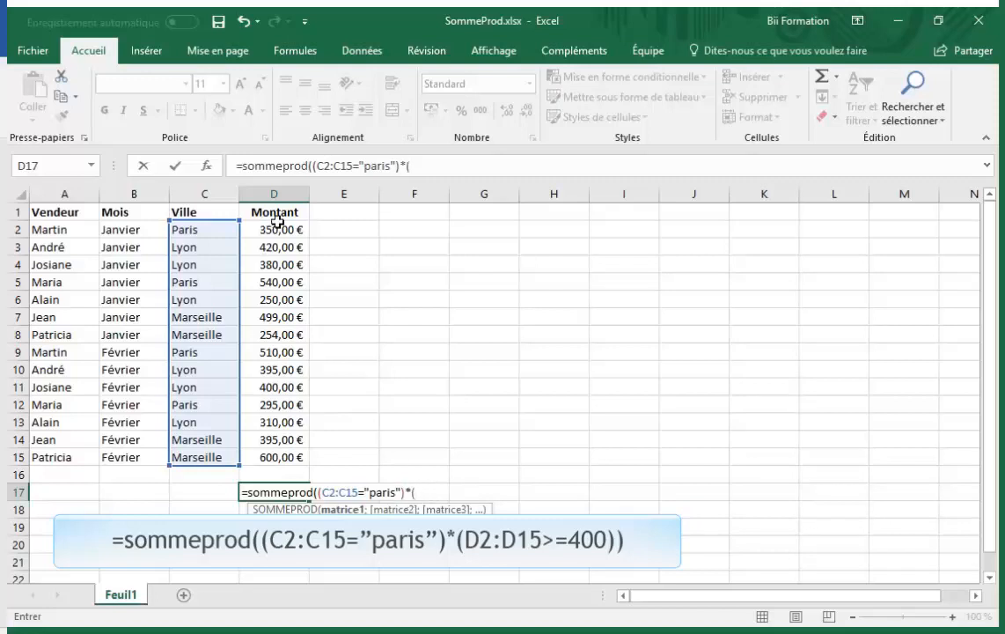
{"action": "left_click_drag", "start_coordinate": [275, 227], "coordinate": [284, 452]}
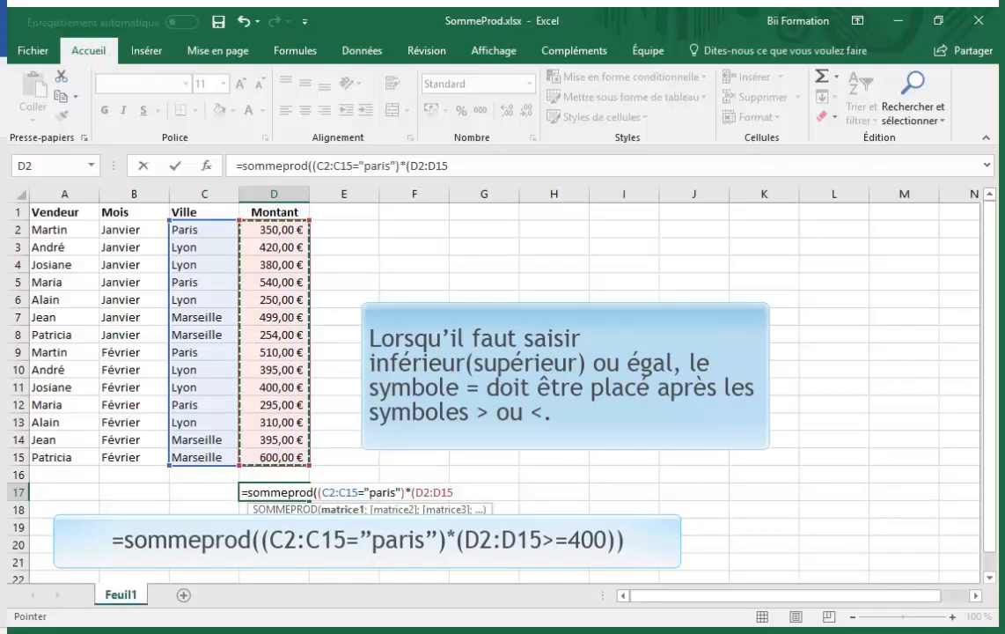
{"action": "type", "text": ">=400))"}
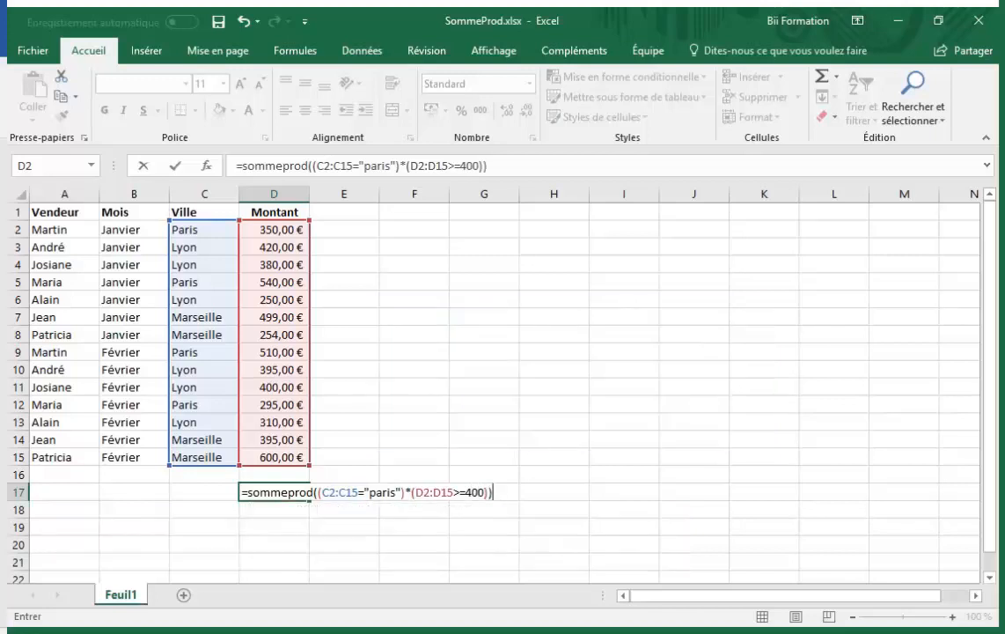
{"action": "key", "text": "Return"}
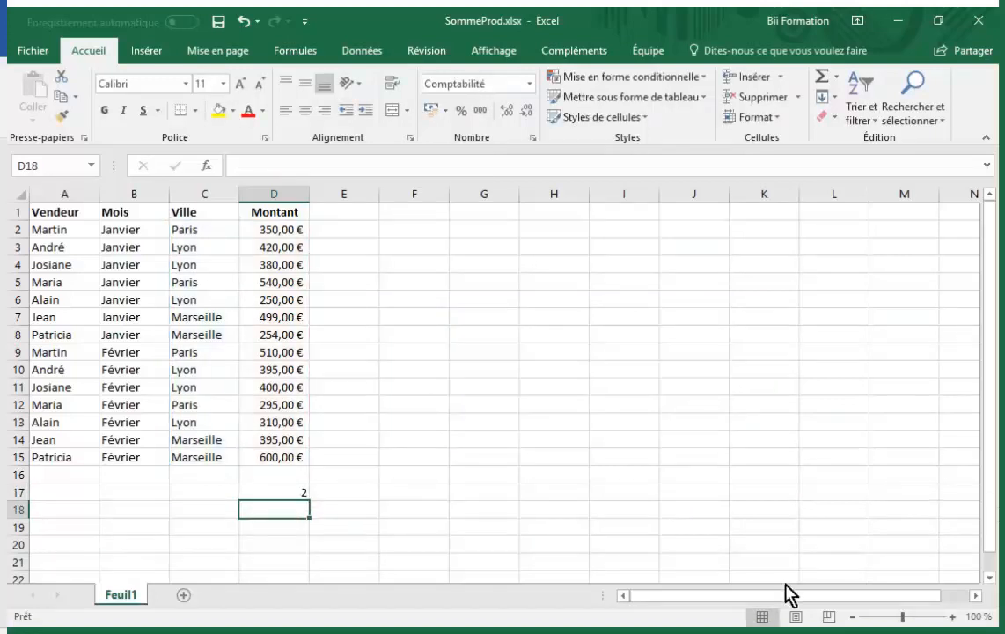
- Check the formula in cell D17 against the Paris amounts of at least 400 in cells D5 and D9
{"action": "left_click", "coordinate": [285, 494]}
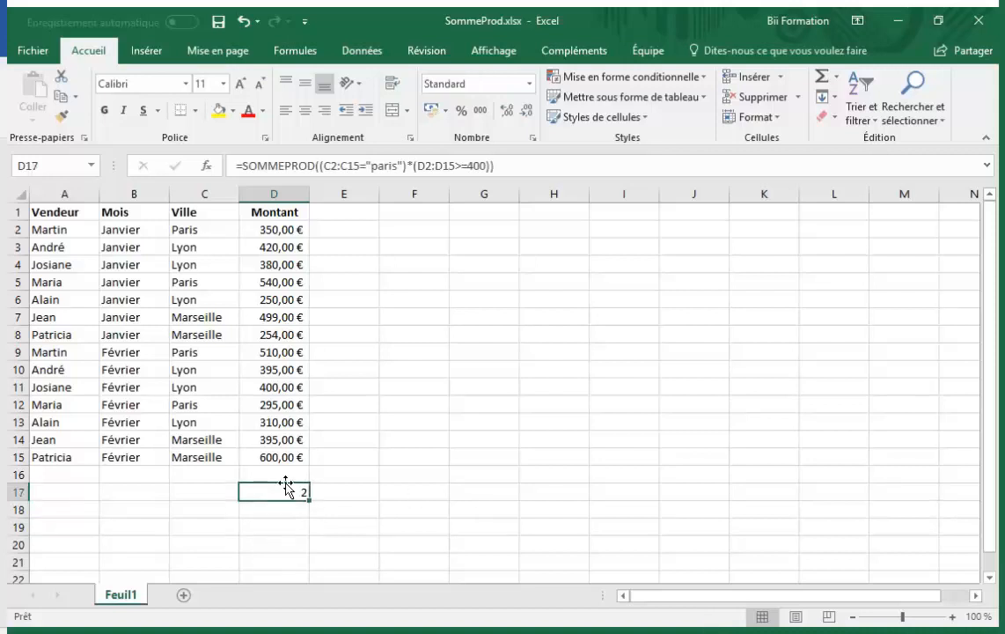
{"action": "left_click", "coordinate": [279, 283]}
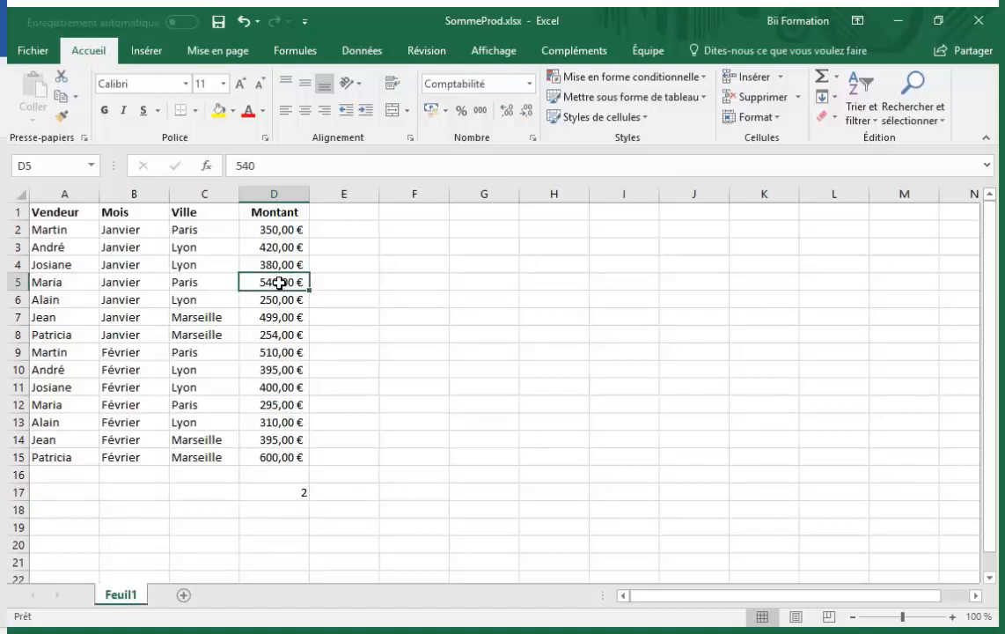
{"action": "left_click", "coordinate": [279, 350]}
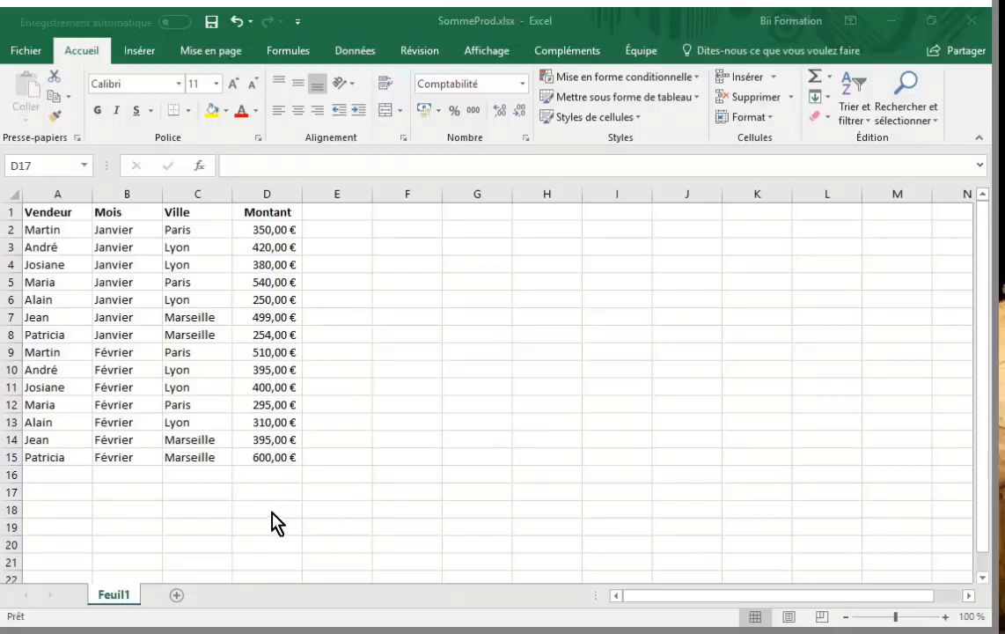
- Enter a SOMMEPROD formula in D17 totalling D2:D15 where A2:A15 equals the quoted name of either seller from rows 2 and 8
{"action": "left_click", "coordinate": [255, 490]}
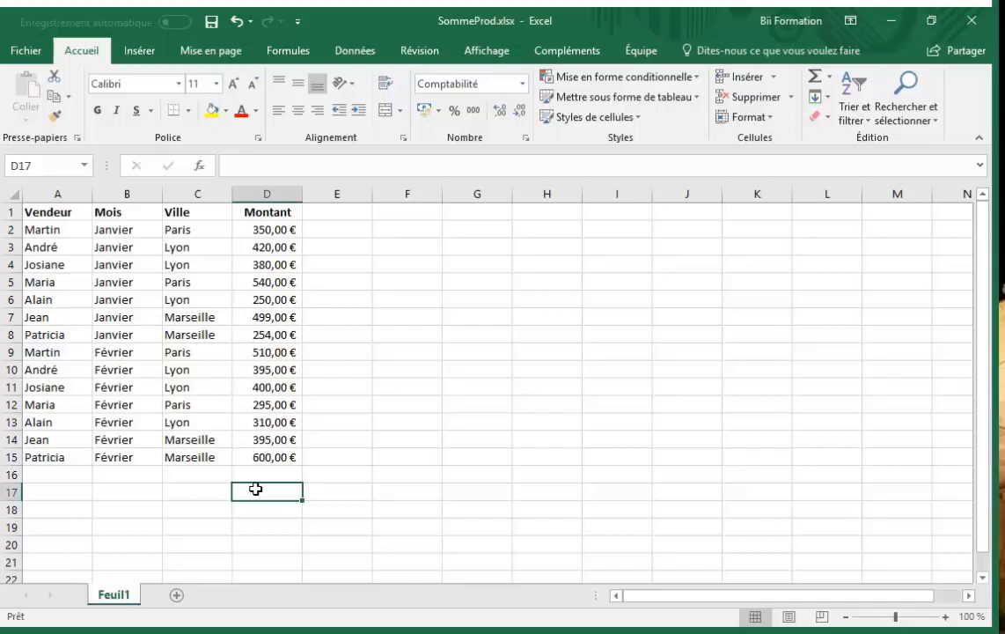
{"action": "type", "text": "=sommeprod"}
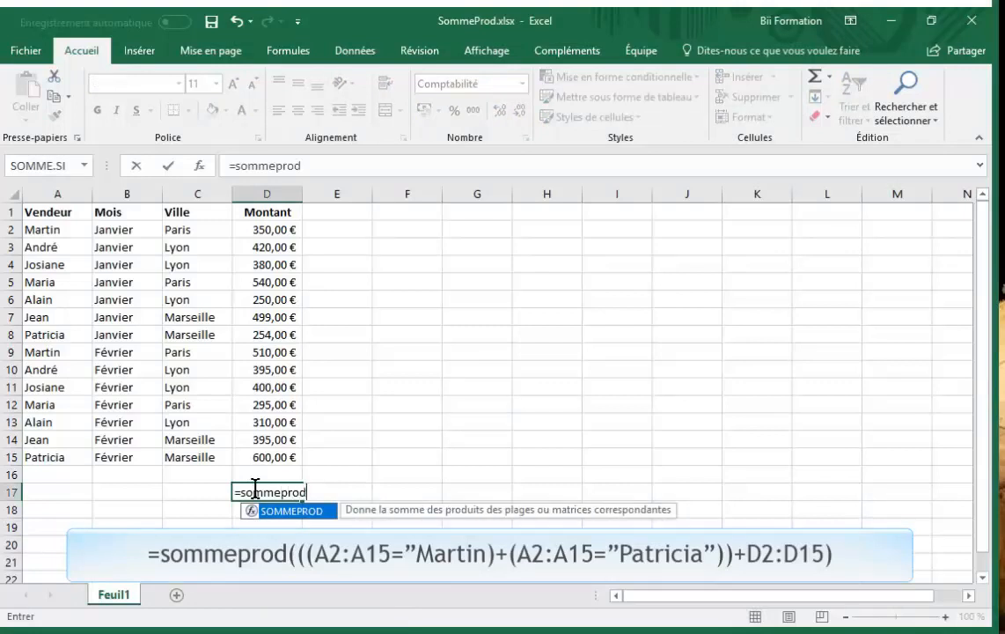
{"action": "type", "text": "((("}
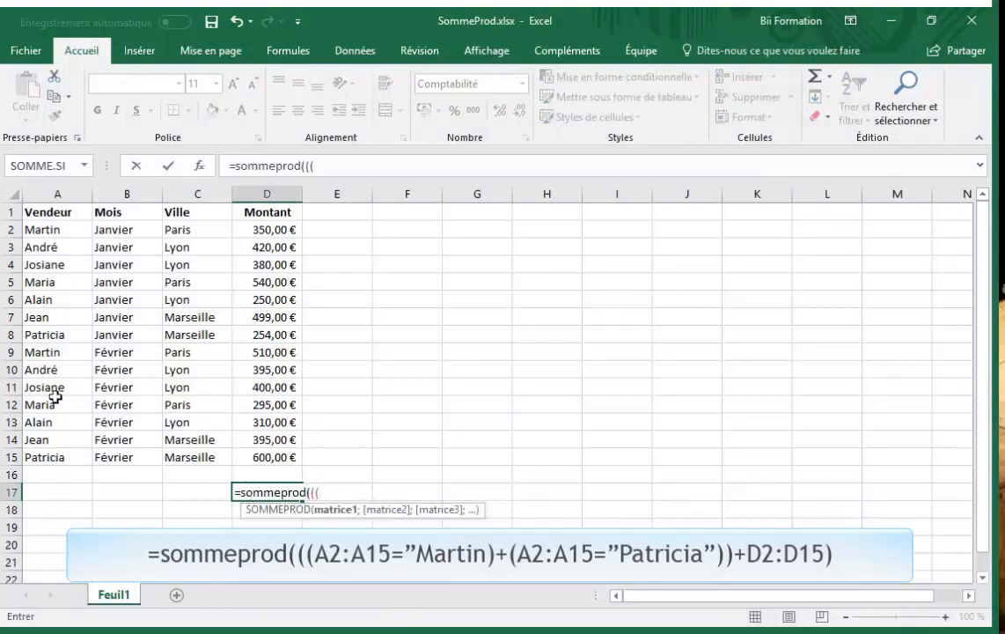
{"action": "left_click_drag", "start_coordinate": [45, 230], "coordinate": [50, 454]}
{"action": "type", "text": "=\"Martin\")"}
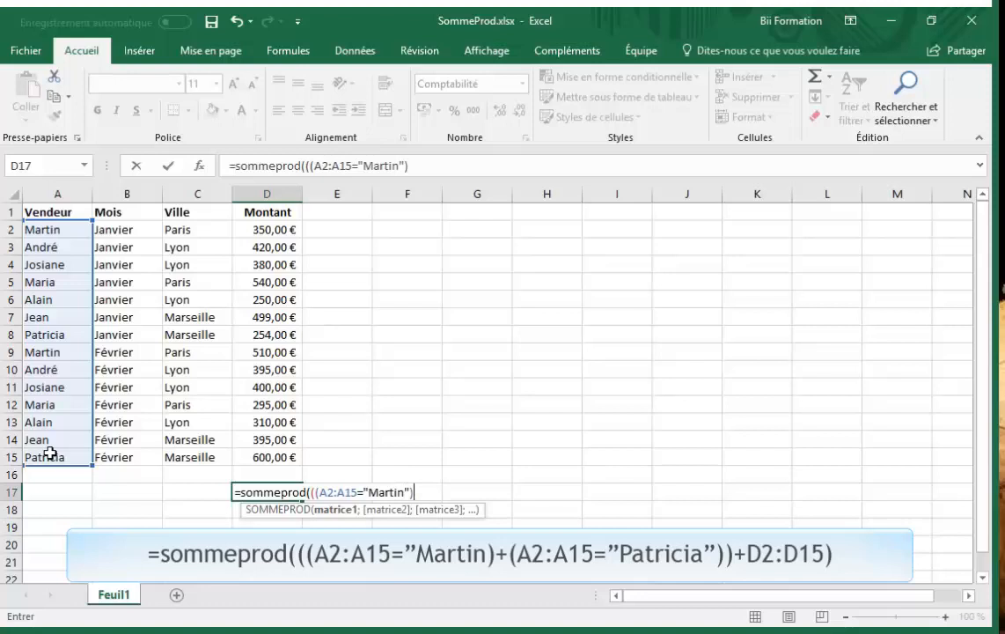
{"action": "type", "text": "+("}
{"action": "left_click_drag", "start_coordinate": [49, 229], "coordinate": [5, 457]}
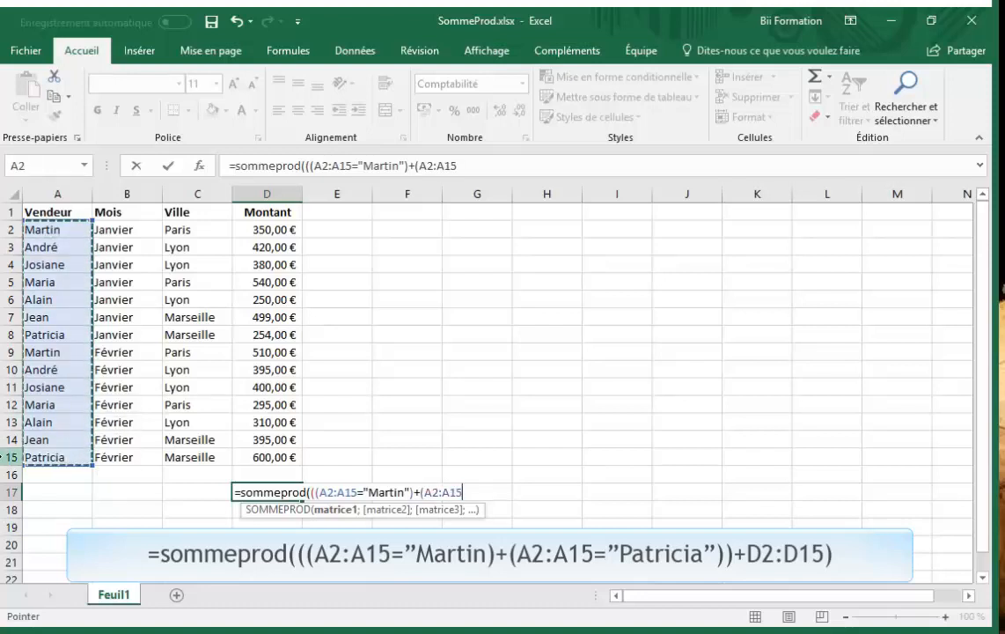
{"action": "type", "text": "="}
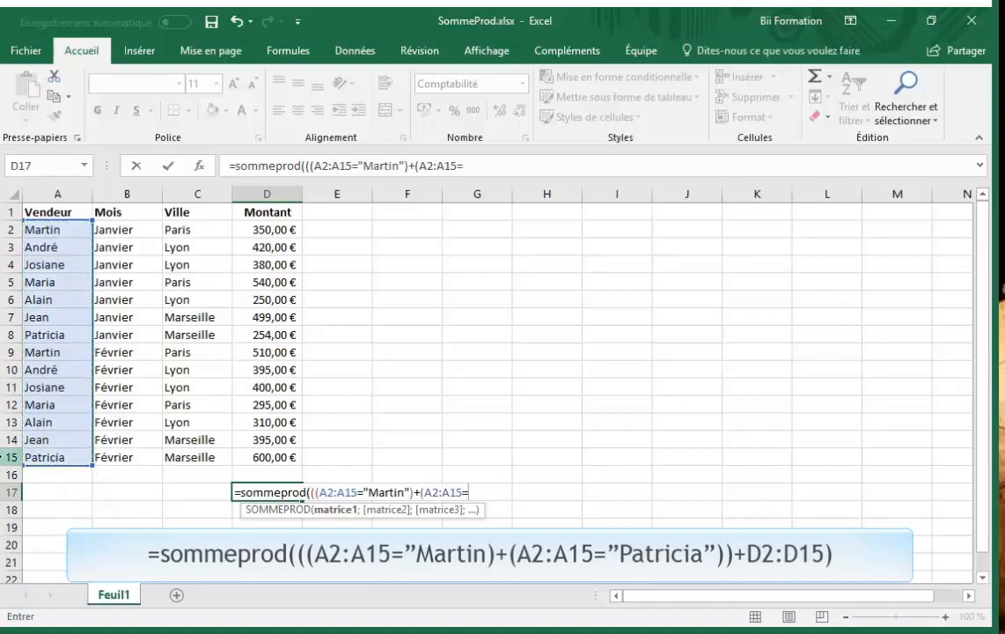
{"action": "type", "text": "\"Patricia"}
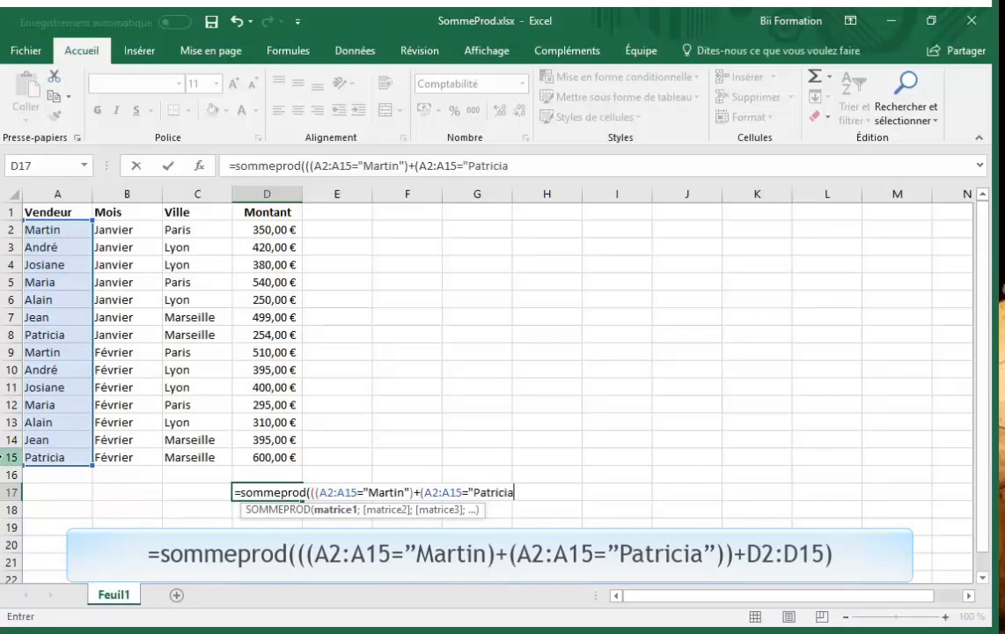
{"action": "type", "text": "\"))*"}
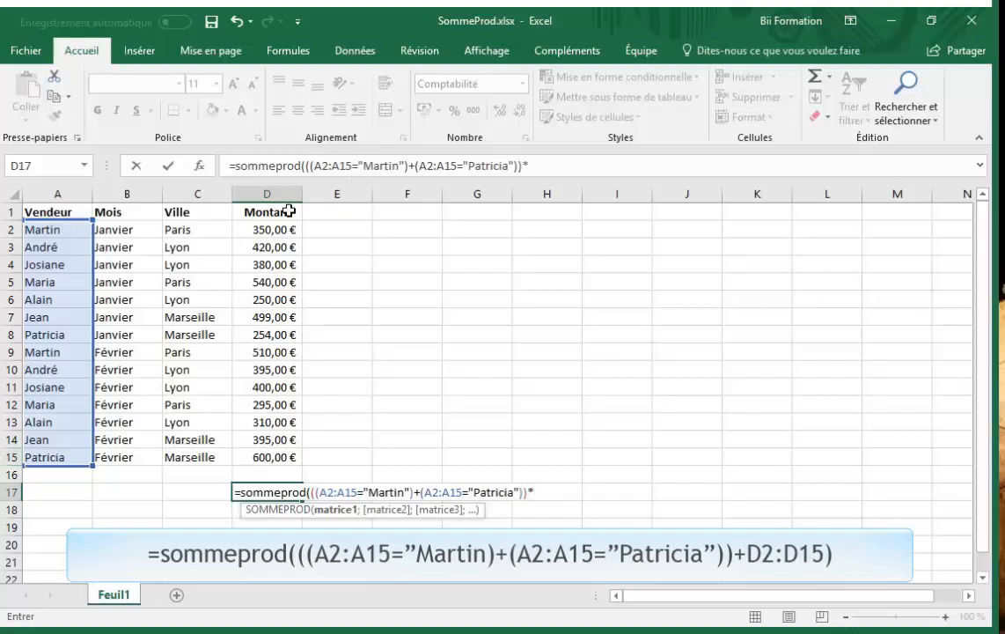
{"action": "left_click_drag", "start_coordinate": [272, 232], "coordinate": [267, 450]}
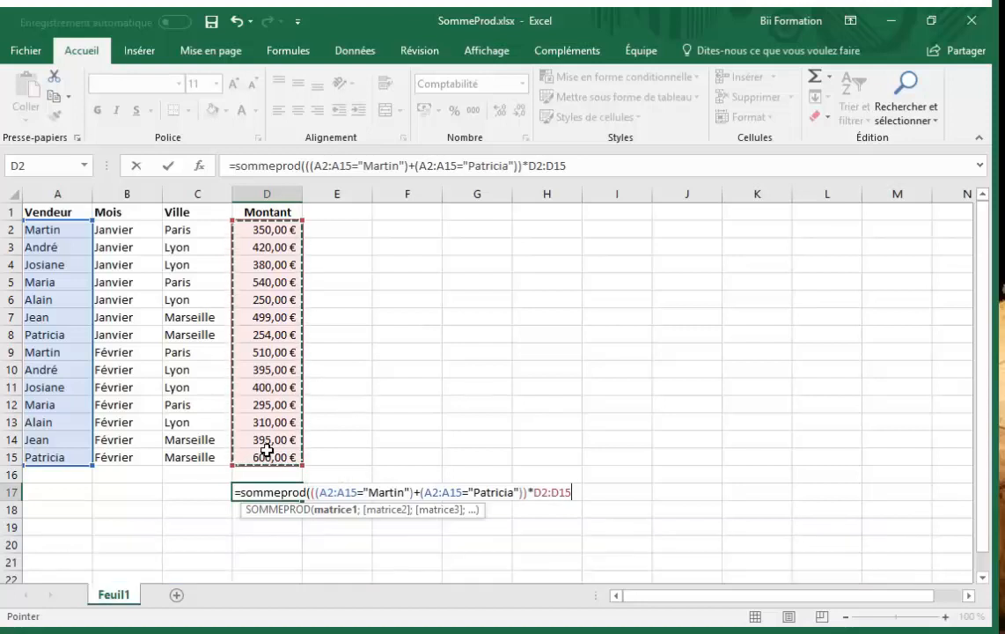
{"action": "type", "text": ")"}
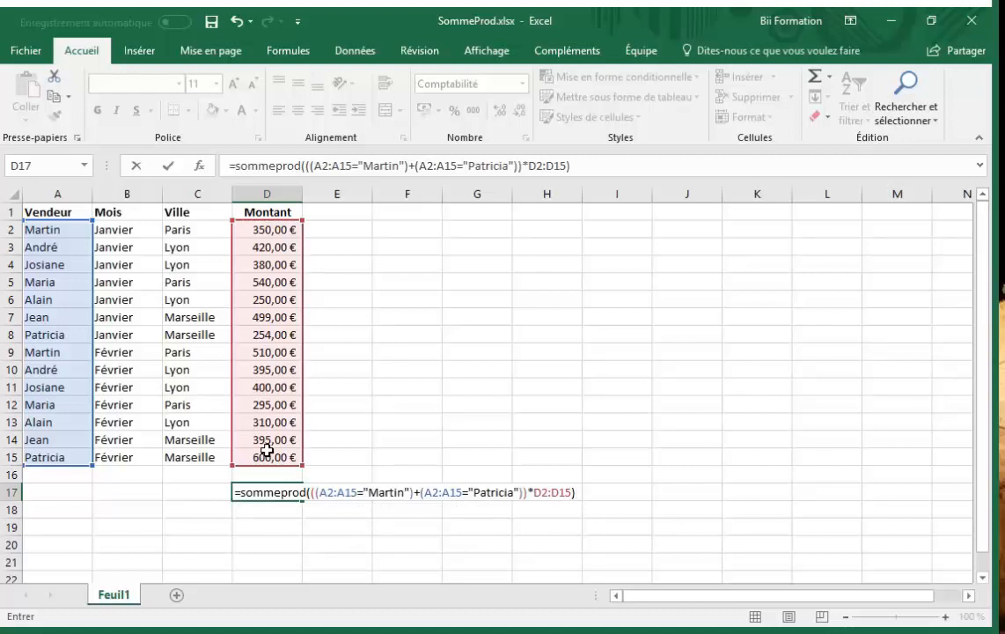
{"action": "key", "text": "Return"}
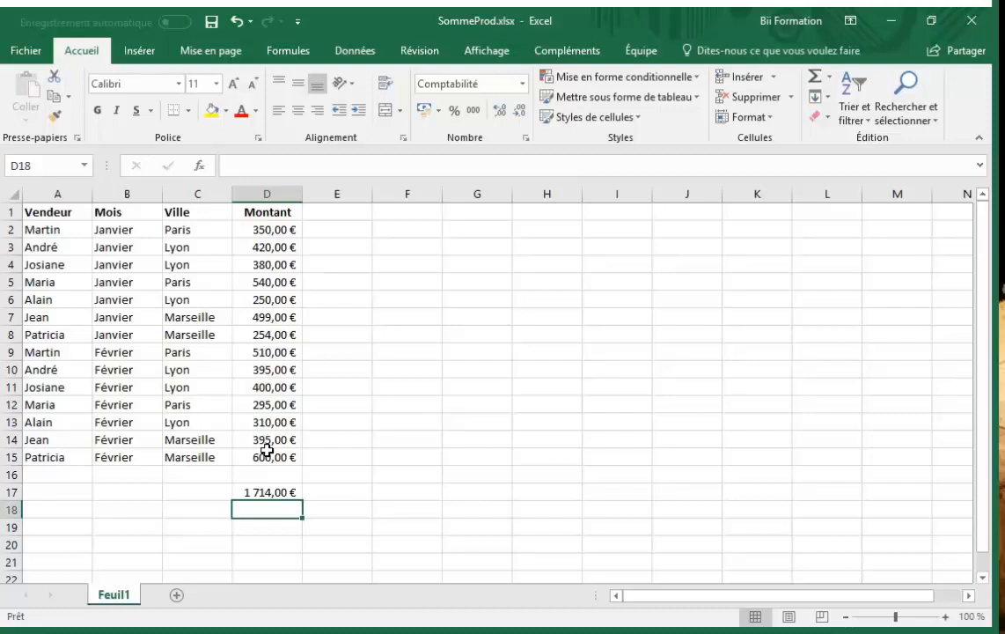
- Undo the seller total in D17 and begin the formula =sommeprod((B2:B15="Janvier")*( in that cell
{"action": "key", "text": "ctrl+z"}
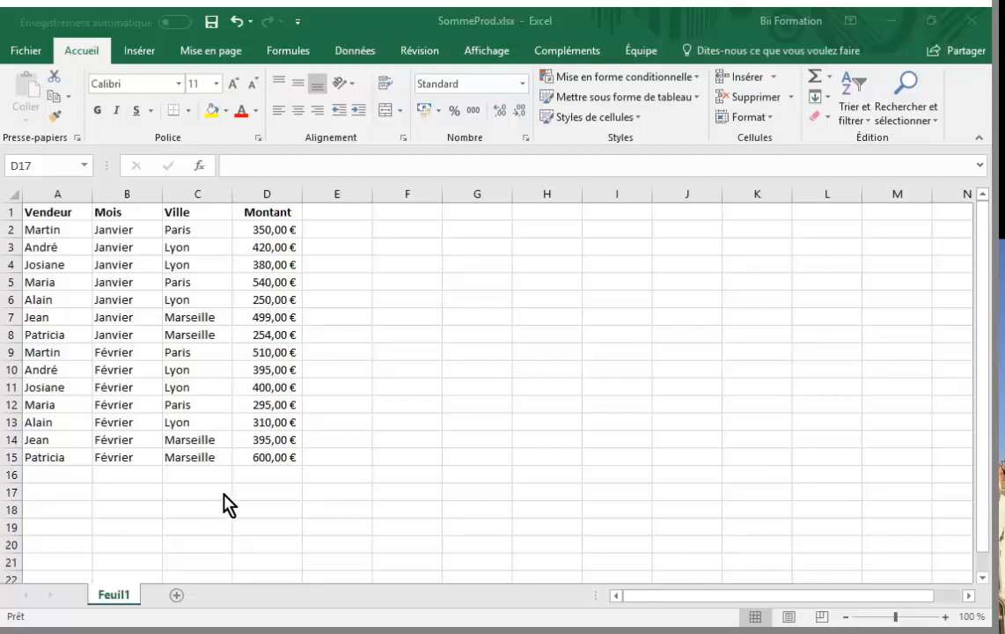
{"action": "left_click", "coordinate": [254, 487]}
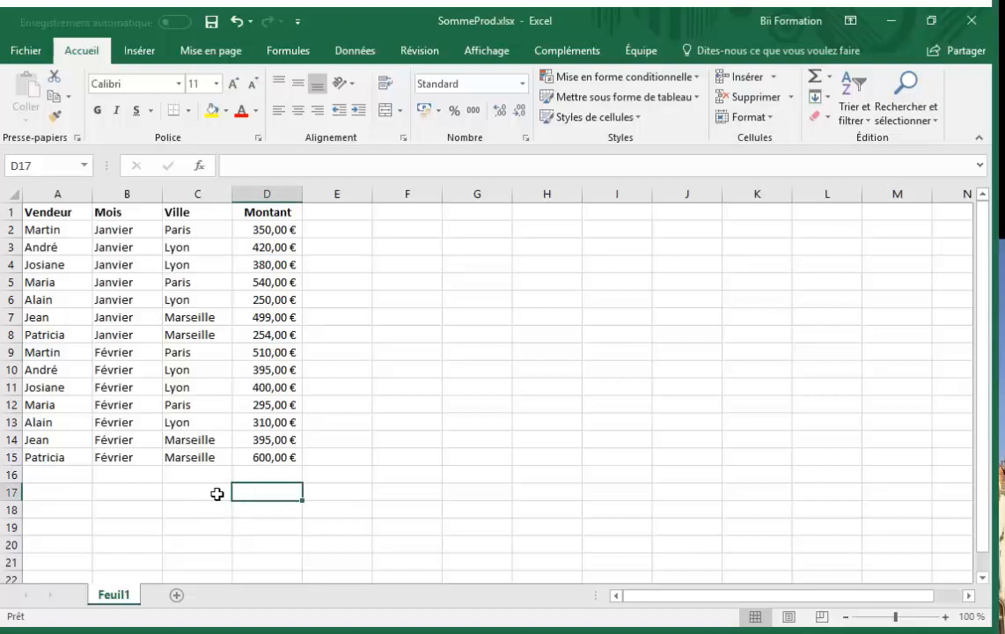
{"action": "type", "text": "=s"}
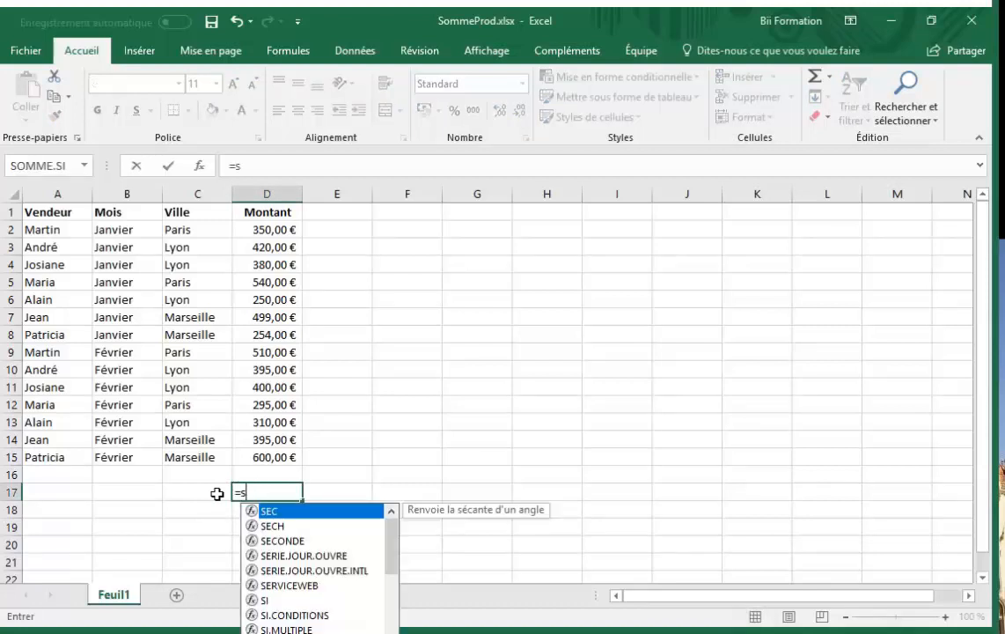
{"action": "type", "text": "ommeprod"}
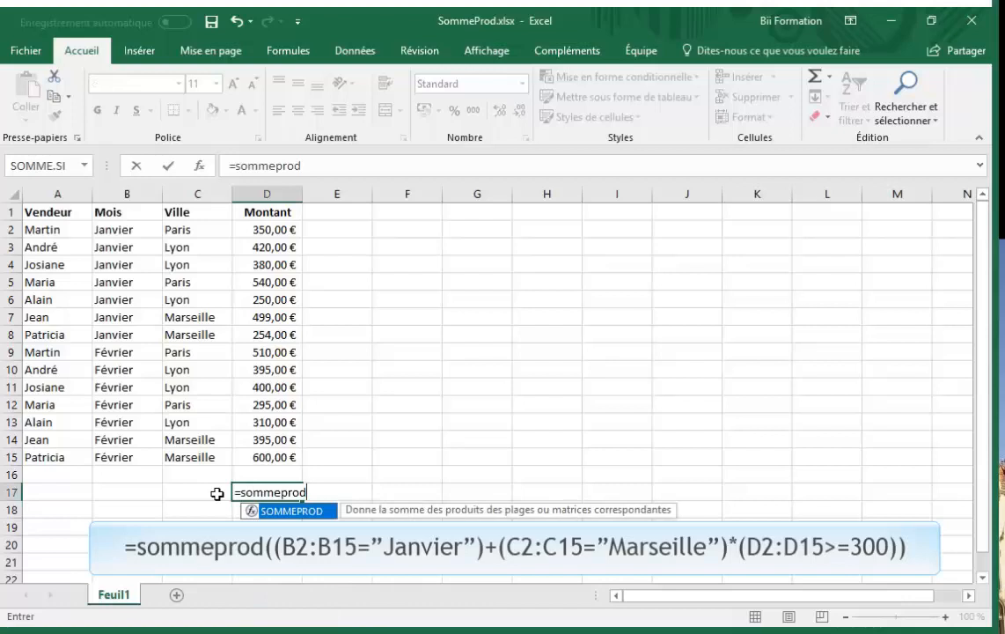
{"action": "type", "text": "(("}
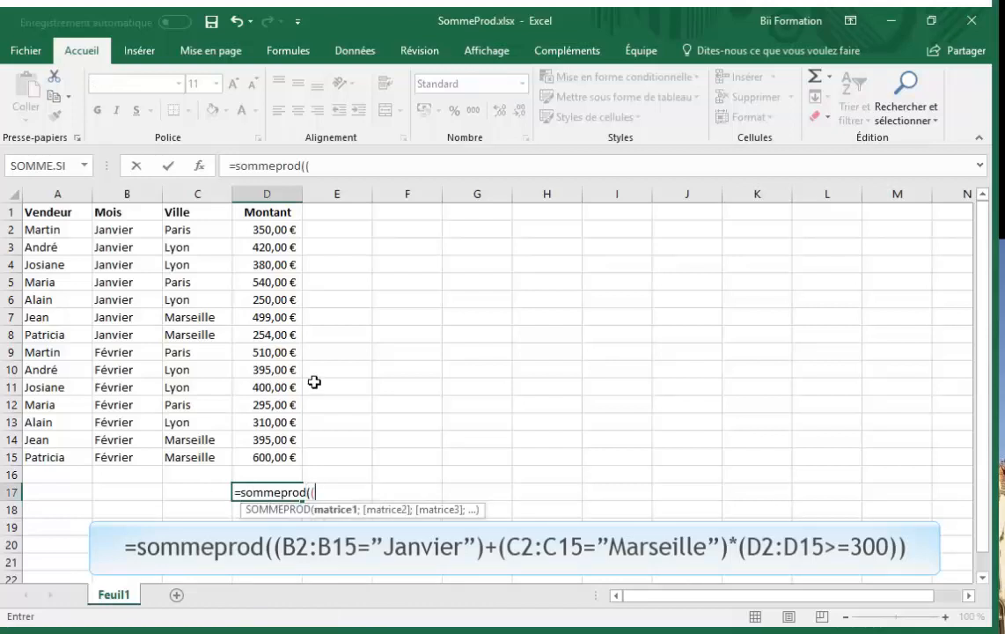
{"action": "left_click_drag", "start_coordinate": [113, 228], "coordinate": [95, 455]}
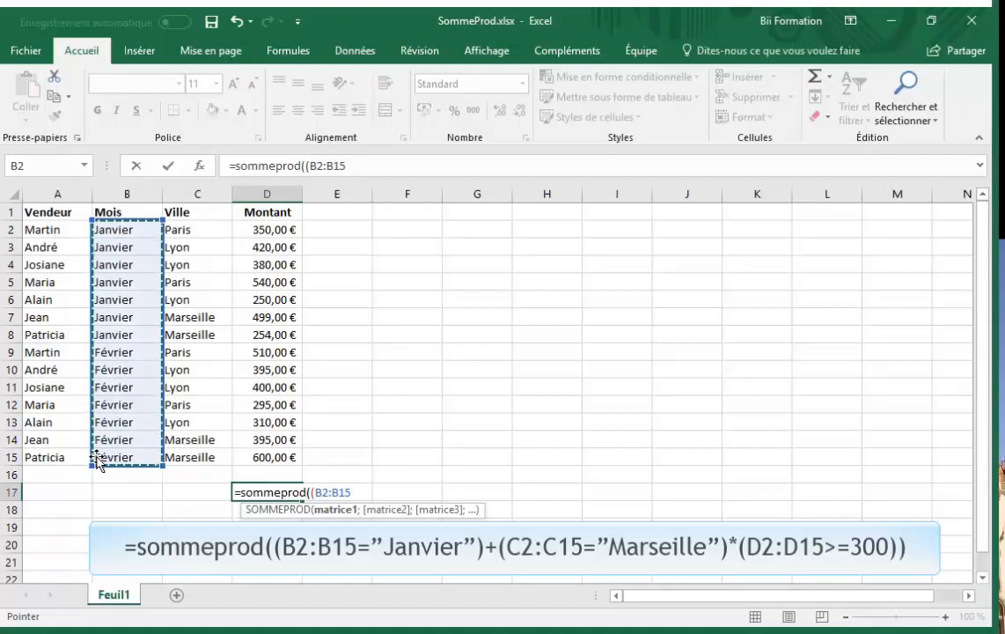
{"action": "type", "text": "=\""}
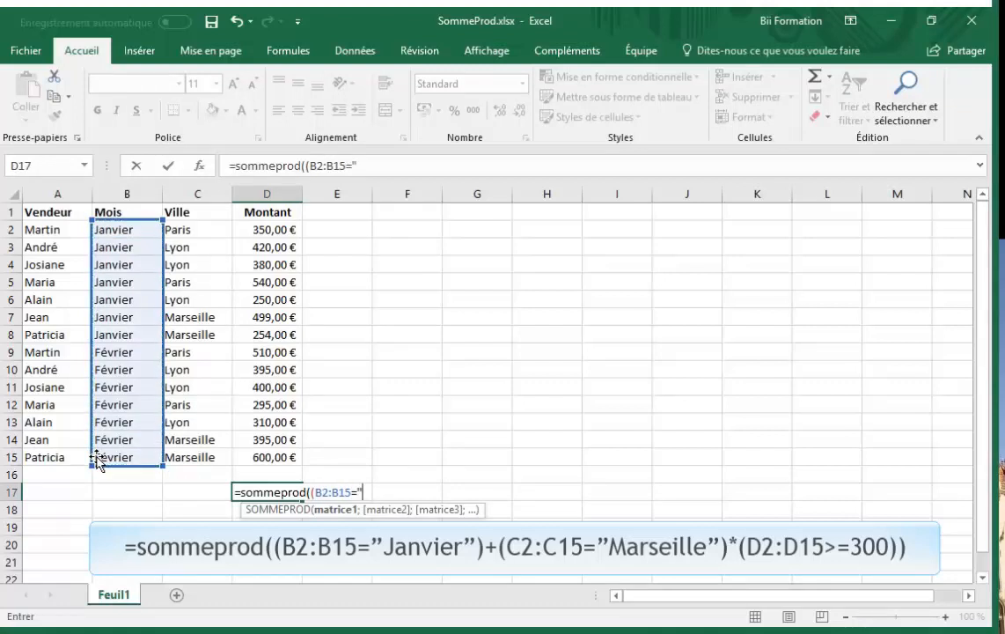
{"action": "type", "text": "Janvier\")*("}
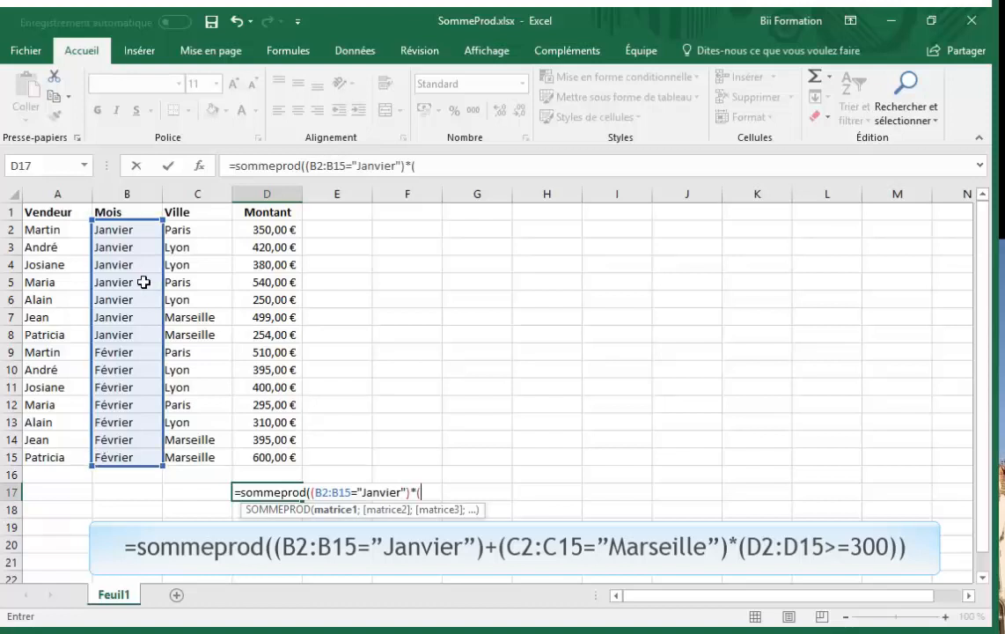
- Complete the SOMMEPROD formula in D17 with the conditions (C2:C15="Marseille")*(D2:D15>=300) and enter it
{"action": "left_click_drag", "start_coordinate": [186, 230], "coordinate": [201, 456]}
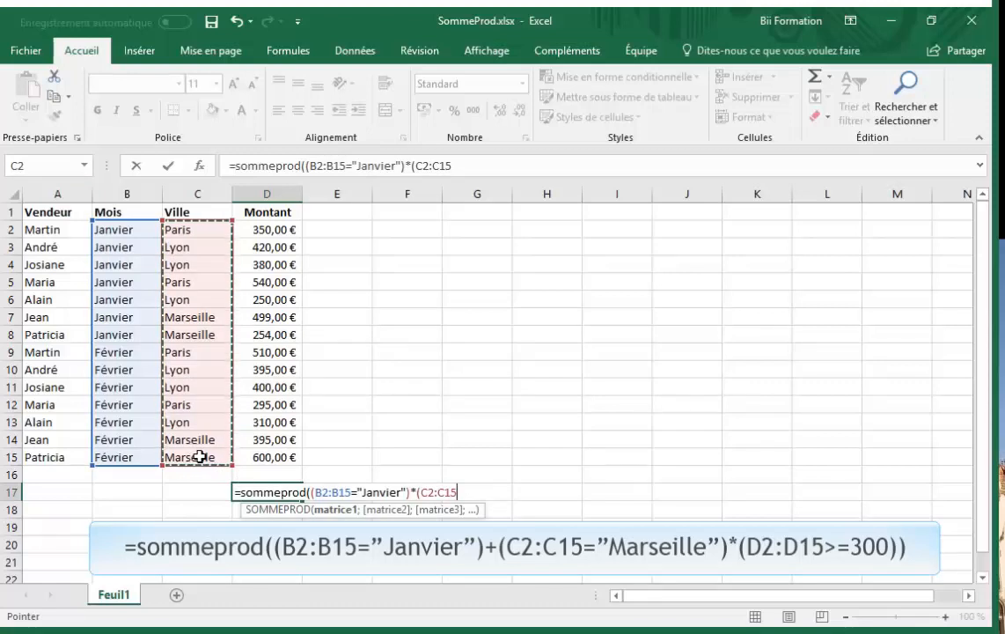
{"action": "type", "text": "=\""}
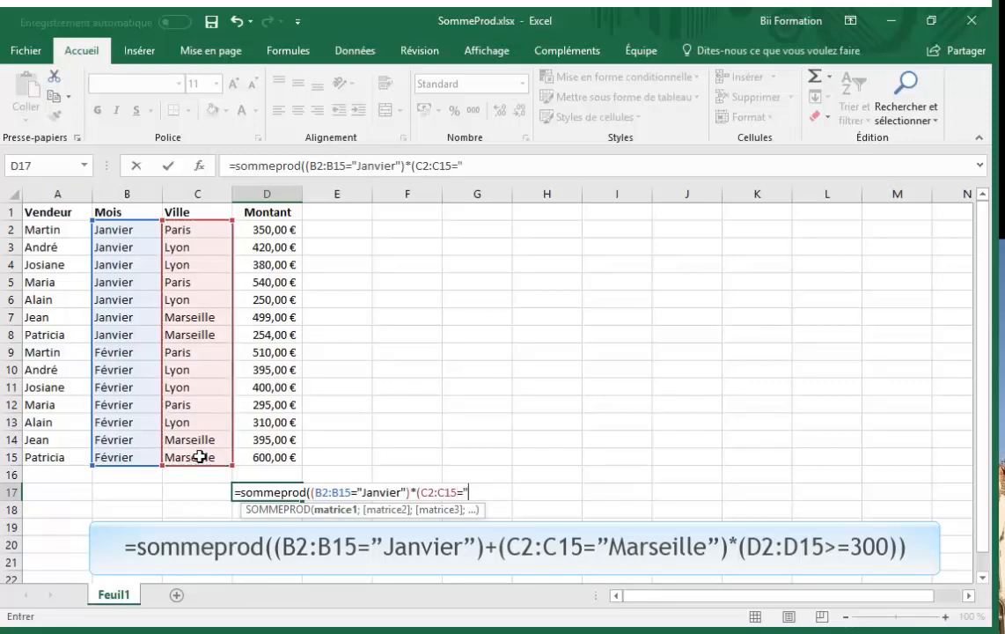
{"action": "type", "text": "Marse"}
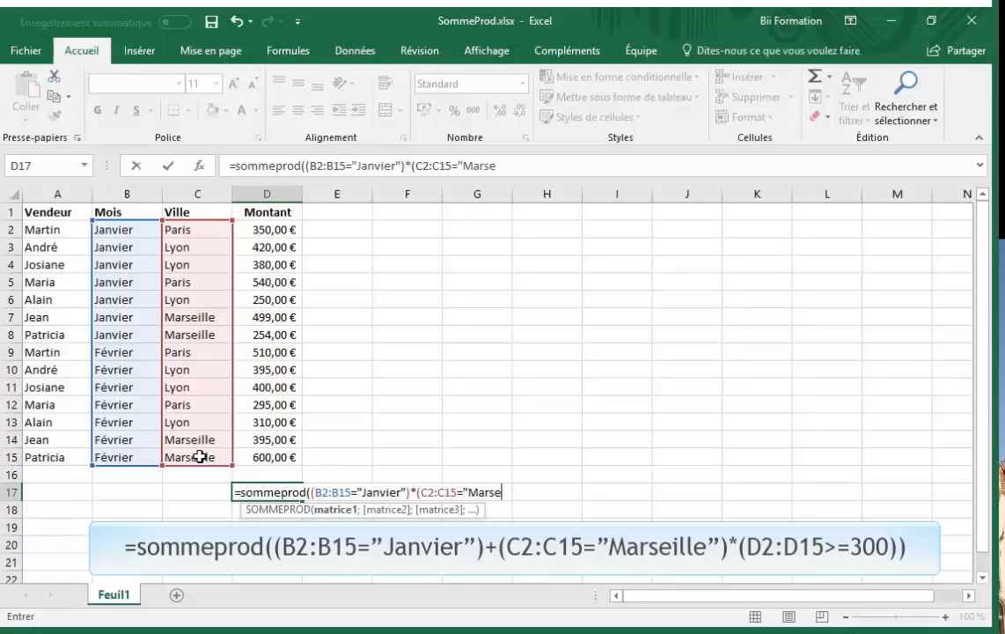
{"action": "type", "text": "ille\")*"}
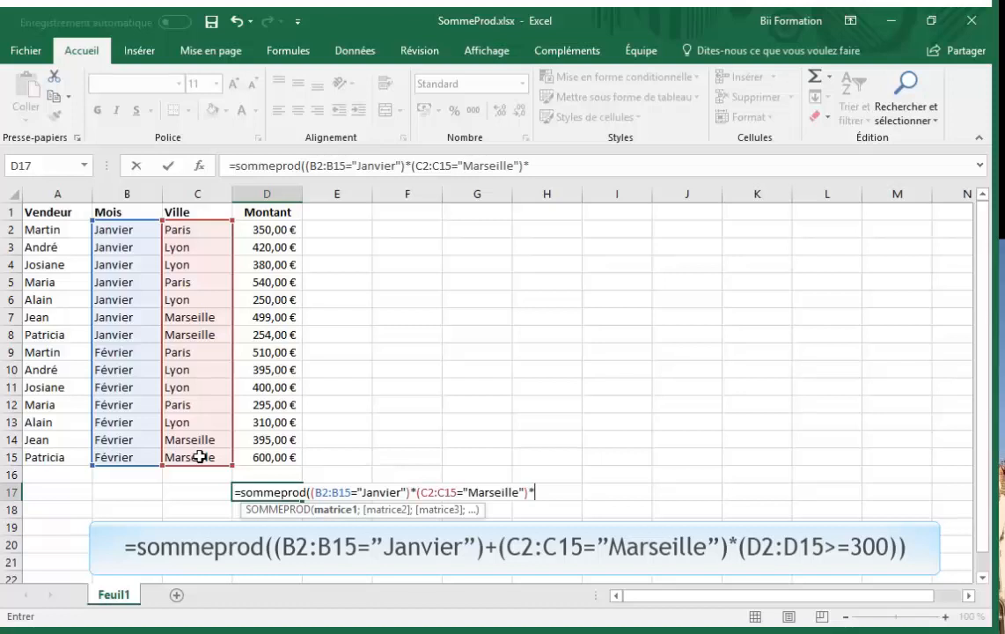
{"action": "type", "text": "("}
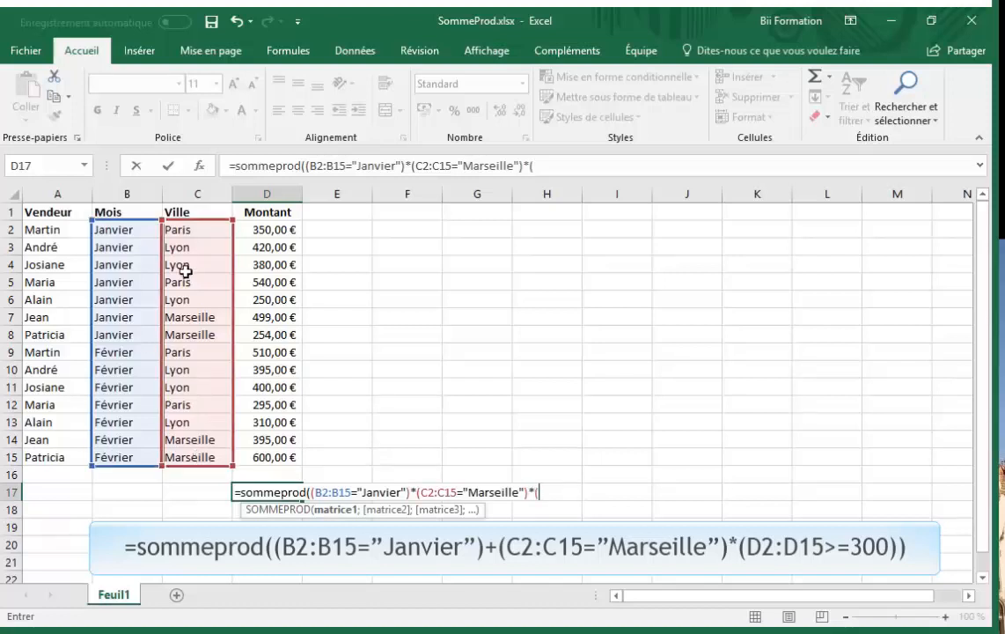
{"action": "left_click_drag", "start_coordinate": [275, 229], "coordinate": [267, 457]}
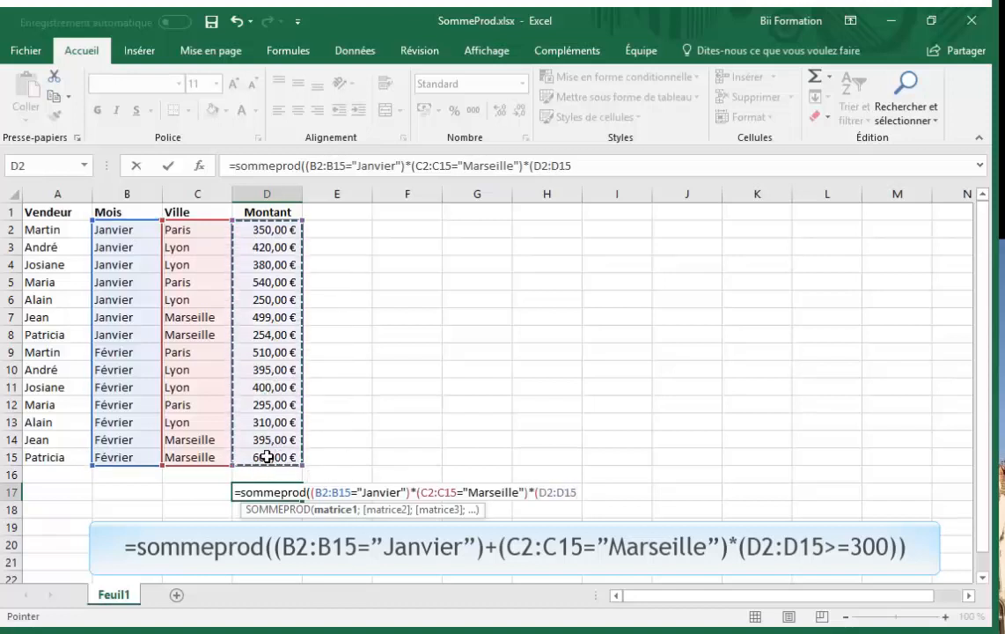
{"action": "left_click", "coordinate": [580, 165]}
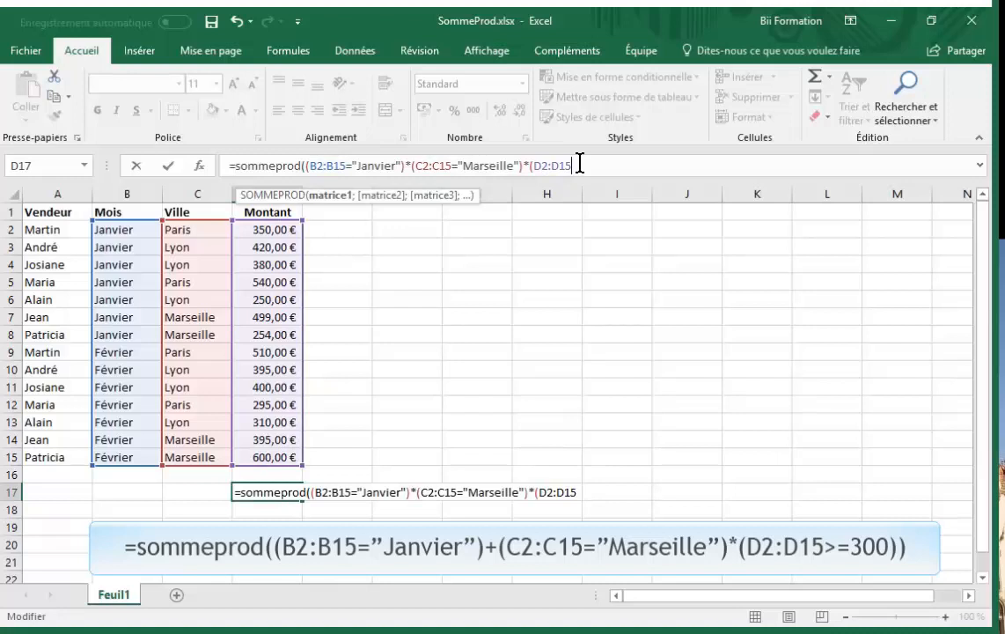
{"action": "type", "text": ">=300"}
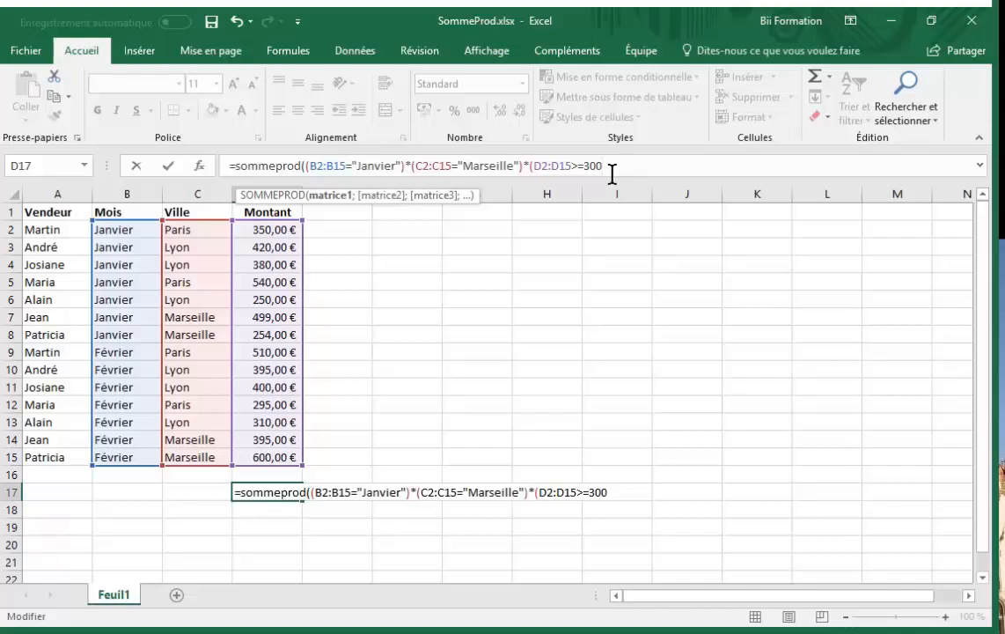
{"action": "type", "text": "))"}
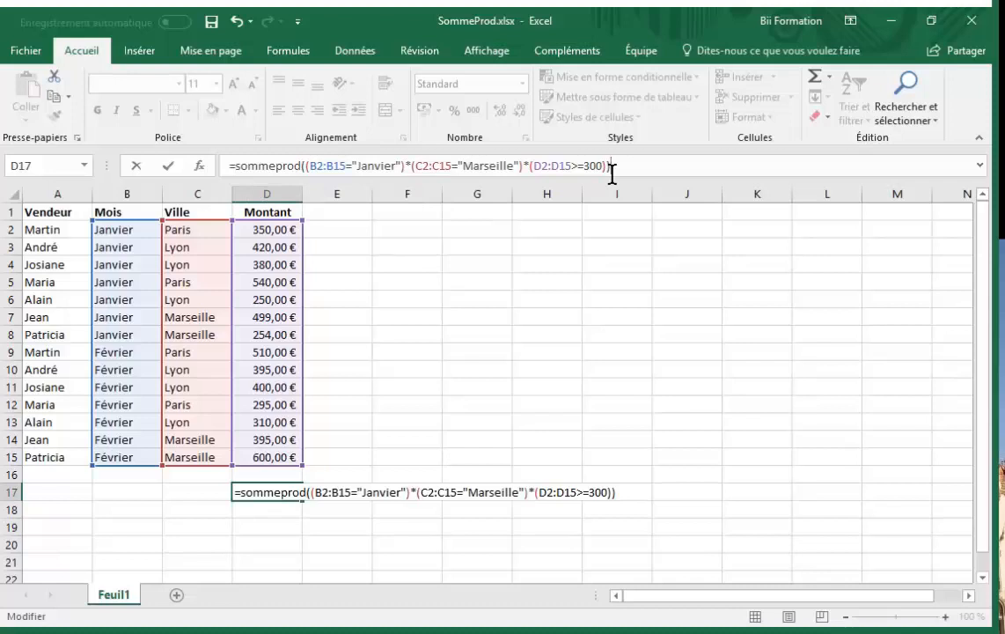
{"action": "key", "text": "Return"}
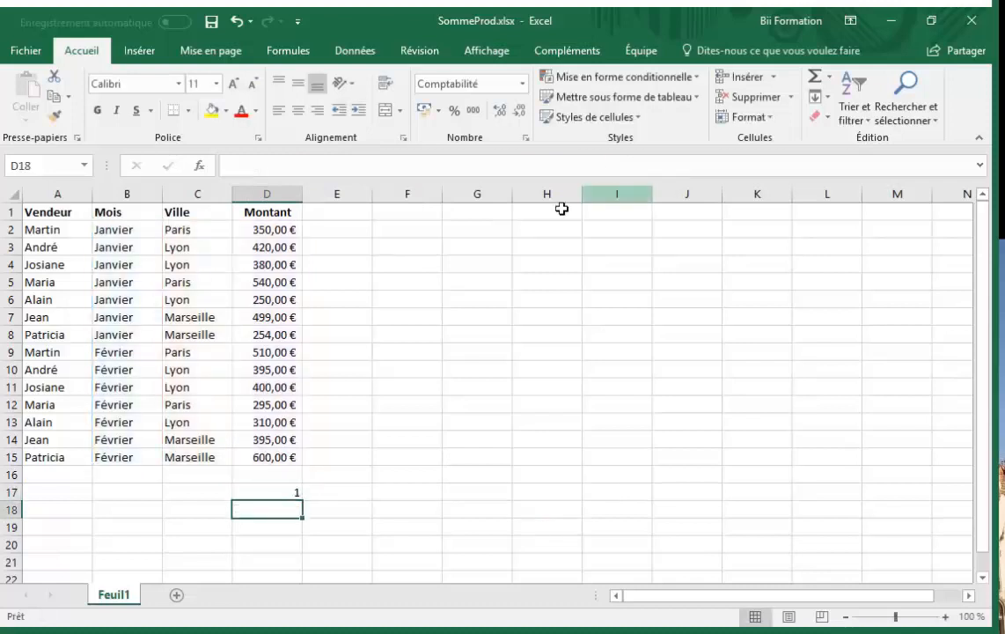
- Check the formula in D17 against the January Marseille amounts in cells D7 and D8
{"action": "left_click", "coordinate": [267, 485]}
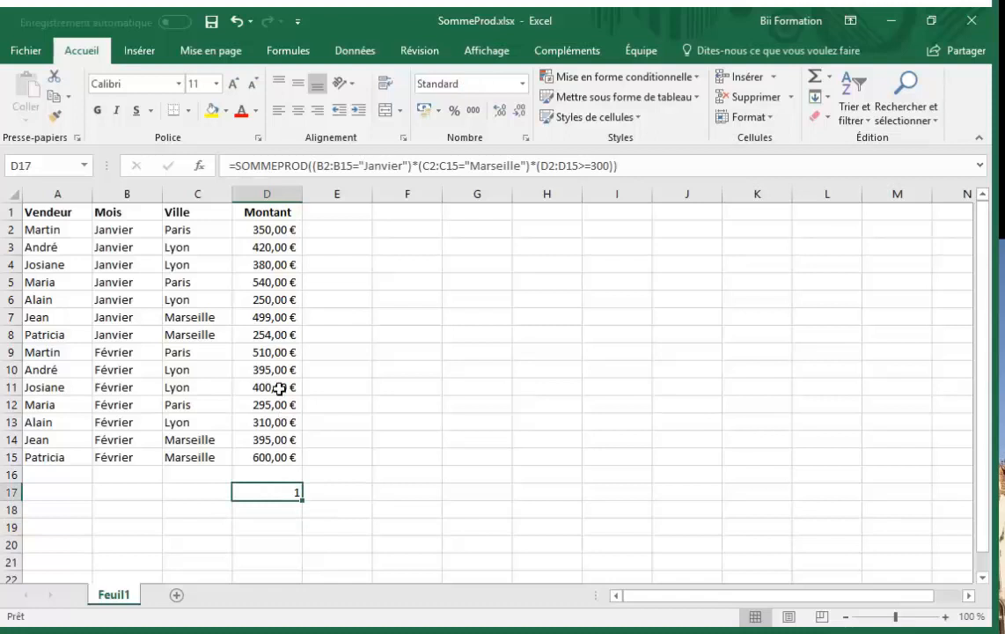
{"action": "left_click", "coordinate": [265, 313]}
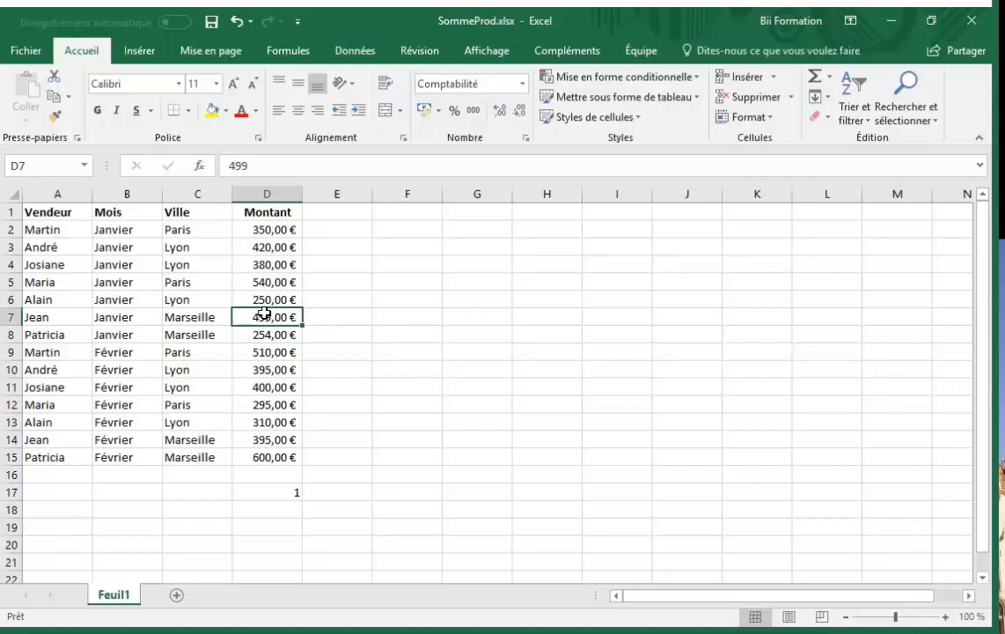
{"action": "left_click", "coordinate": [267, 339]}
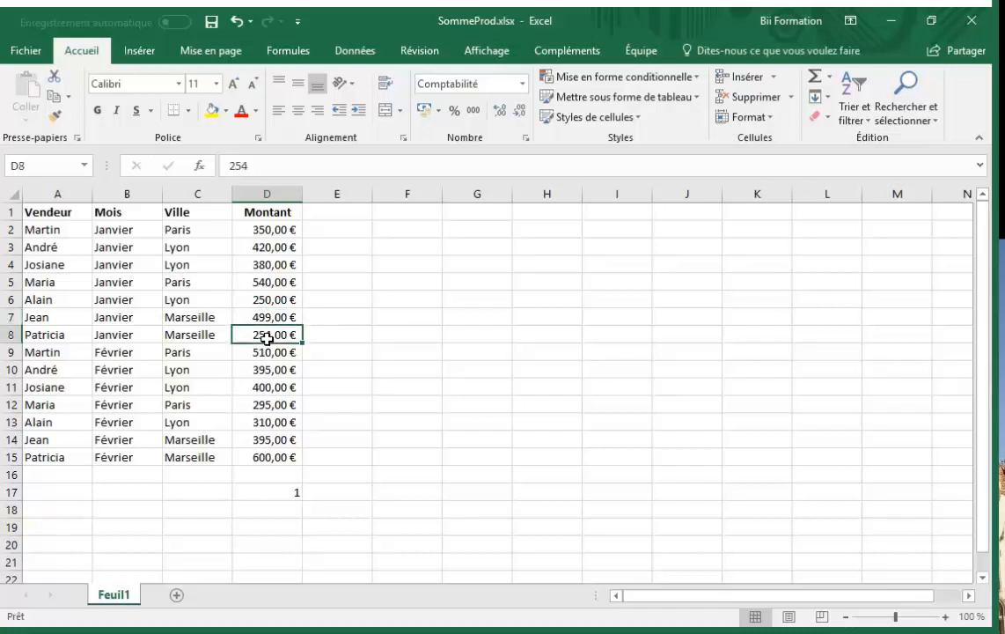